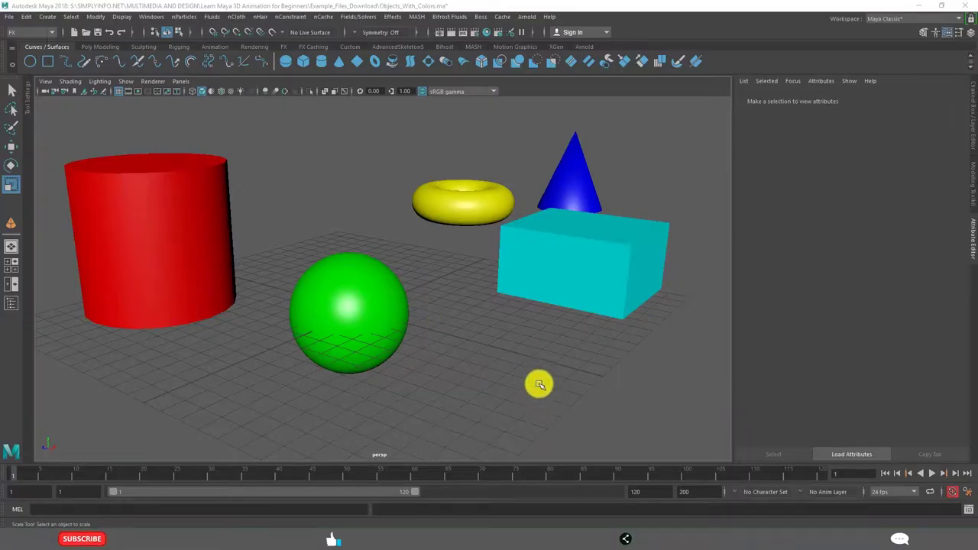
# Tumble the perspective view around the coloured primitives, then bring up the Paint world/local/object space diagram.
pyautogui.keyDown('alt'); pyautogui.moveTo(539, 384); pyautogui.dragTo(520, 362); pyautogui.keyUp('alt')
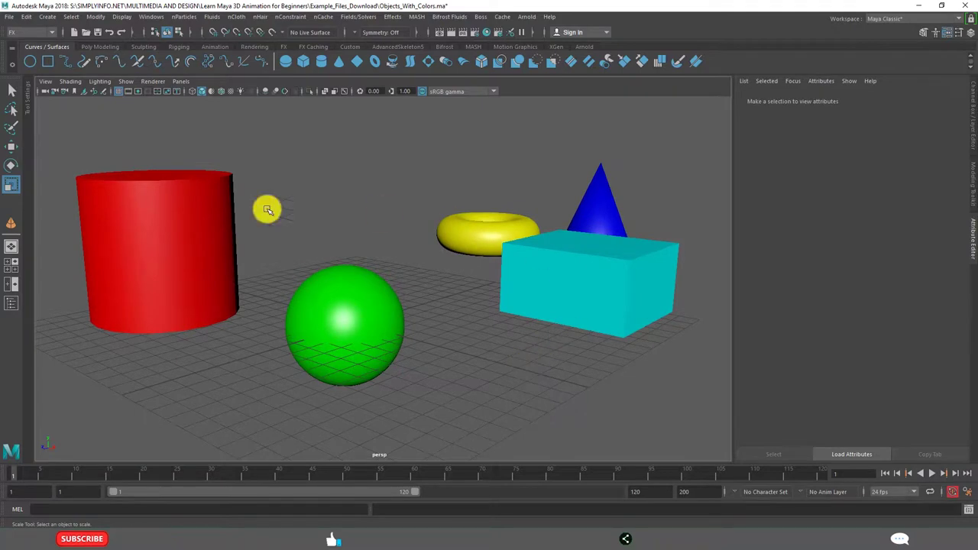
pyautogui.keyDown('alt'); pyautogui.moveTo(458, 419); pyautogui.dragTo(517, 361); pyautogui.keyUp('alt')
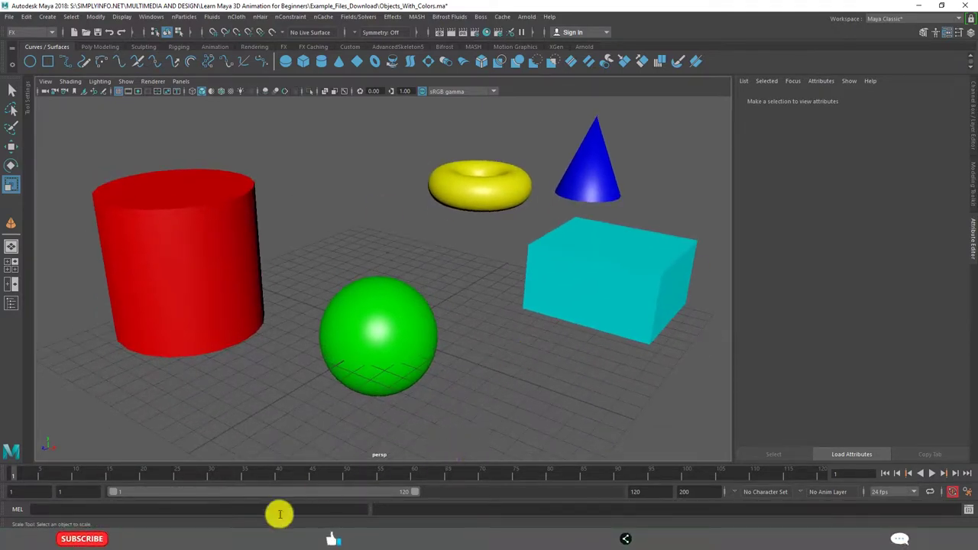
pyautogui.hotkey('alt', 'Tab')
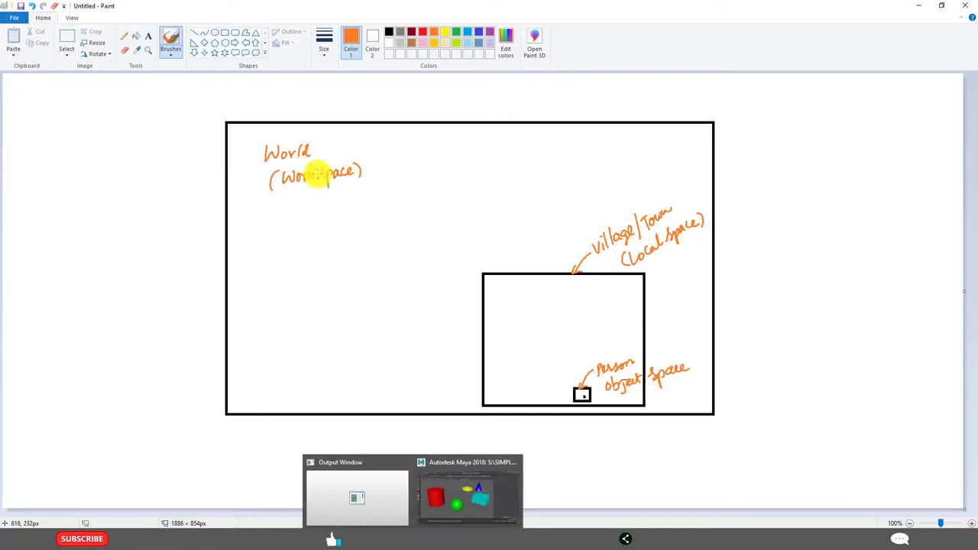
# Back in Maya, orbit and zoom around the primitives, trying the sphere and cylinder selections.
pyautogui.click(452, 493)
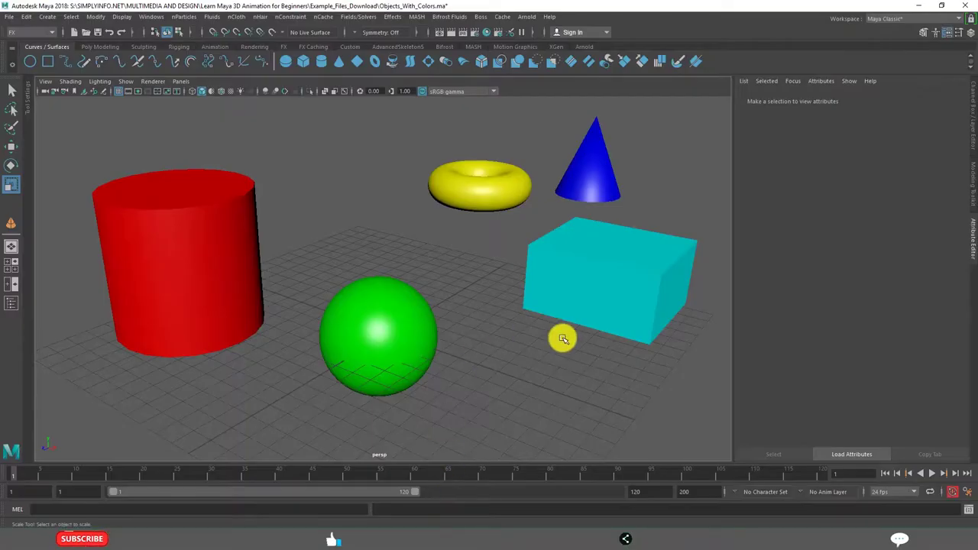
pyautogui.moveTo(563, 339)
pyautogui.keyDown('alt'); pyautogui.mouseDown()
pyautogui.moveTo(524, 376)
pyautogui.moveTo(458, 365)
pyautogui.moveTo(487, 339)
pyautogui.moveTo(459, 330)
pyautogui.moveTo(409, 344)
pyautogui.moveTo(268, 159)
pyautogui.mouseUp(); pyautogui.keyUp('alt')
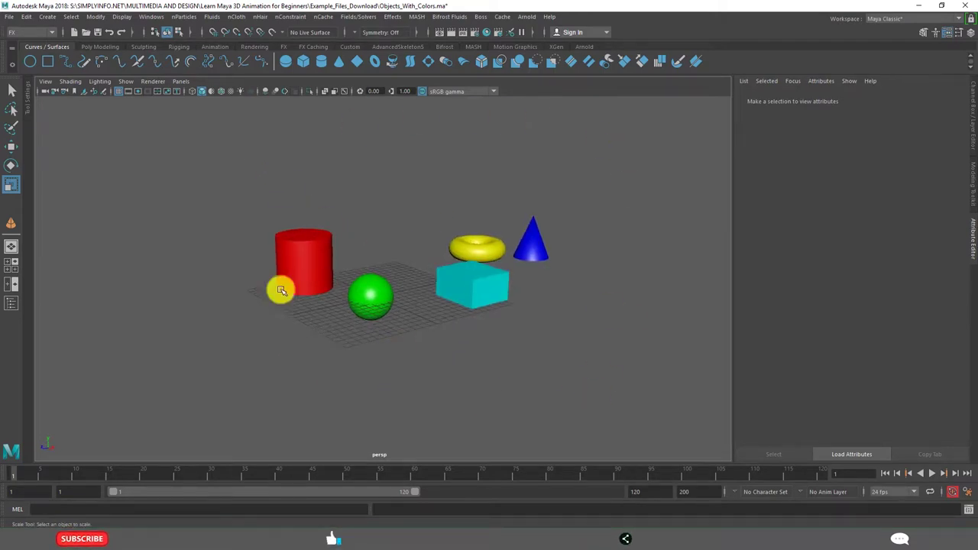
pyautogui.scroll(10, 485, 356)
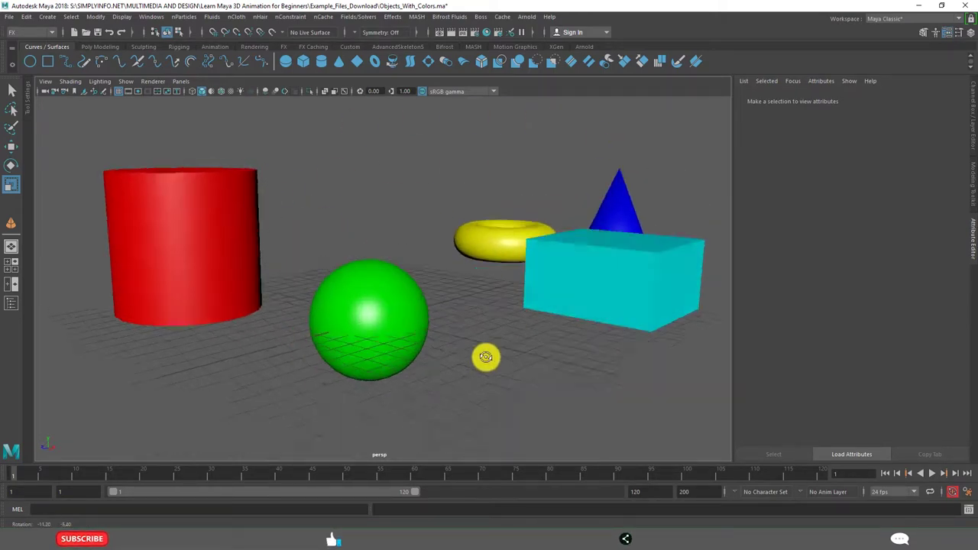
pyautogui.click(418, 285)
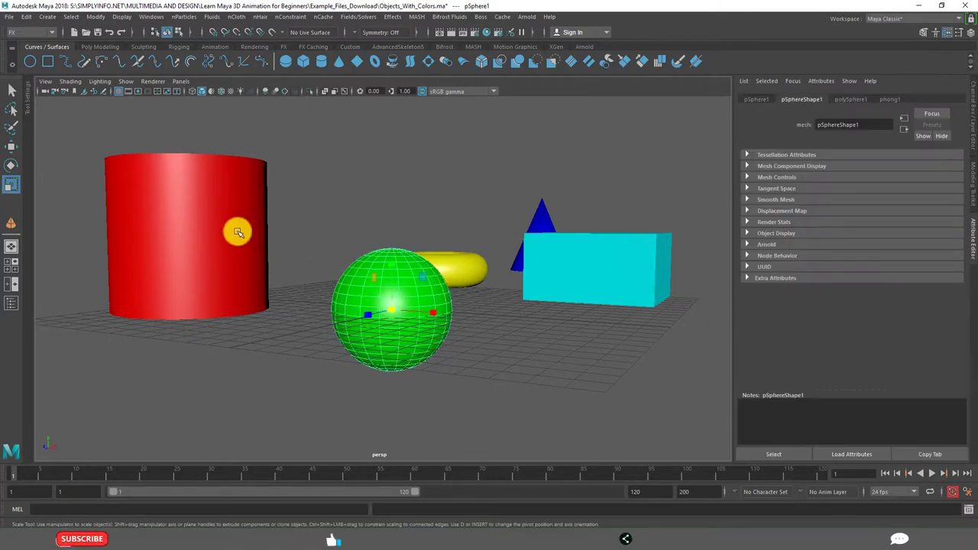
pyautogui.click(235, 230)
pyautogui.click(553, 360)
pyautogui.keyDown('alt'); pyautogui.moveTo(554, 361); pyautogui.dragTo(513, 383); pyautogui.keyUp('alt')
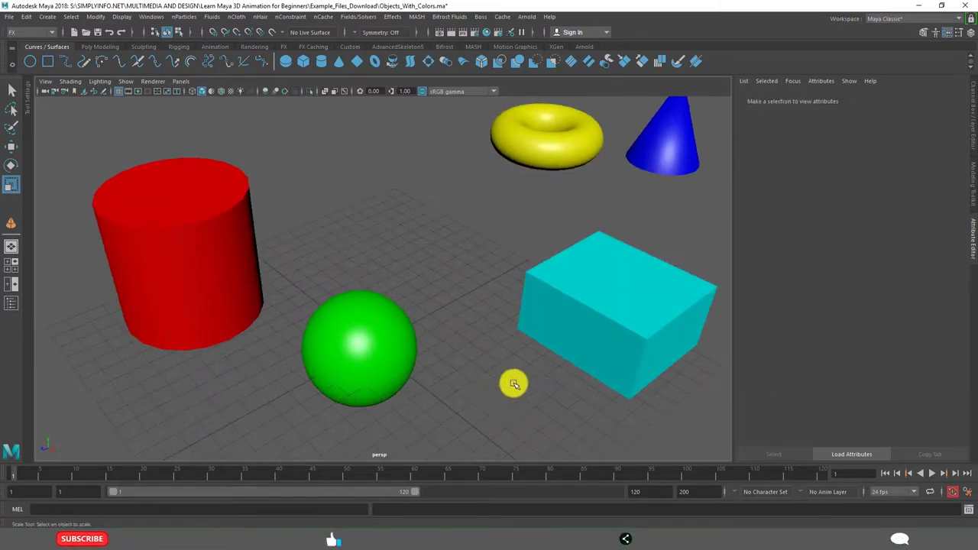
# Move the green sphere down-left in front of the red cylinder and orbit to check it.
pyautogui.click(375, 348)
pyautogui.press('w')
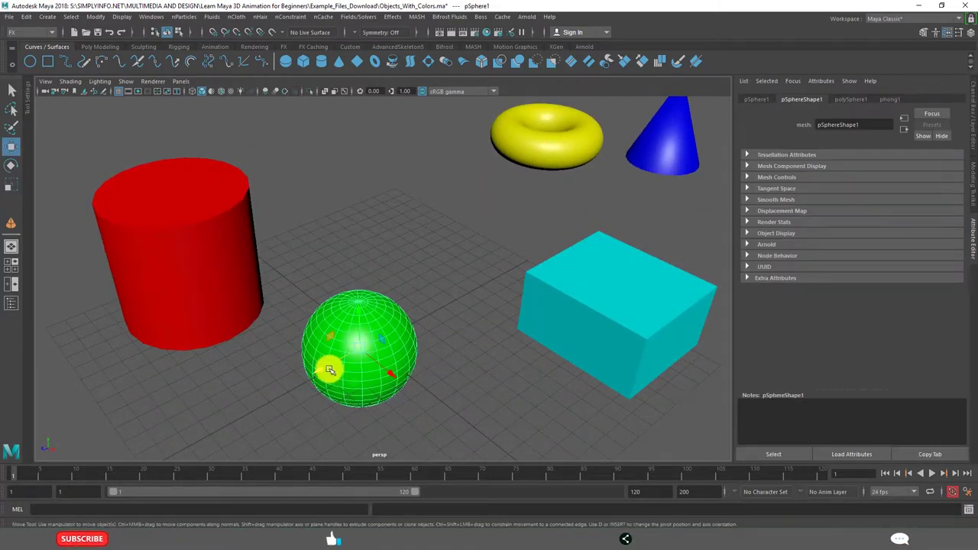
pyautogui.moveTo(327, 367); pyautogui.dragTo(204, 400)
pyautogui.scroll(-3, 354, 370)
pyautogui.keyDown('alt'); pyautogui.moveTo(354, 370); pyautogui.dragTo(432, 364); pyautogui.keyUp('alt')
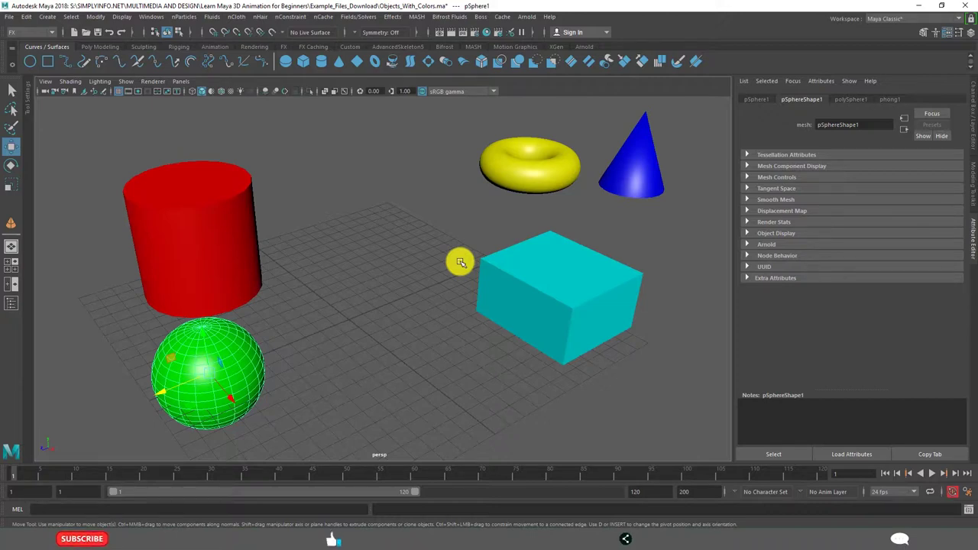
pyautogui.keyDown('alt'); pyautogui.moveTo(375, 306); pyautogui.dragTo(425, 311); pyautogui.keyUp('alt')
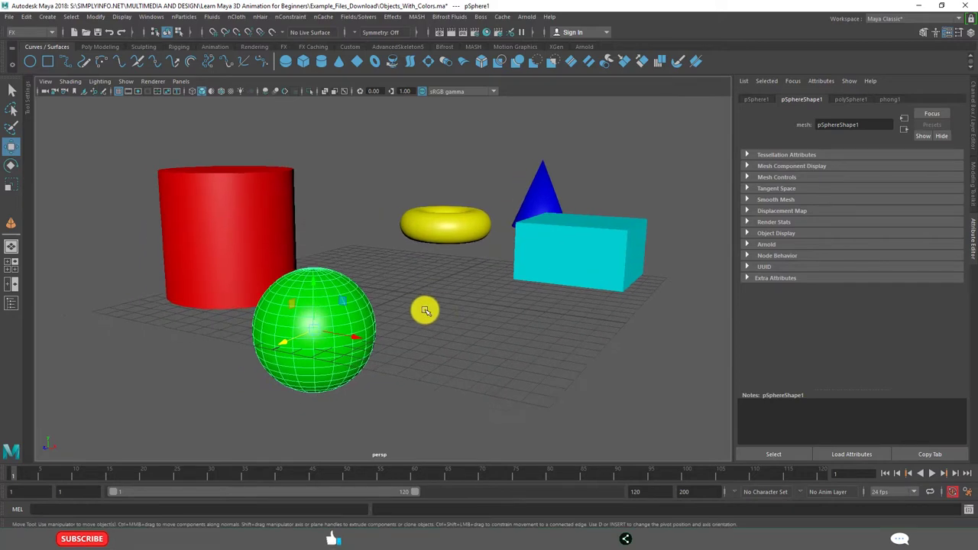
pyautogui.keyDown('alt'); pyautogui.moveTo(484, 329); pyautogui.dragTo(306, 180); pyautogui.keyUp('alt')
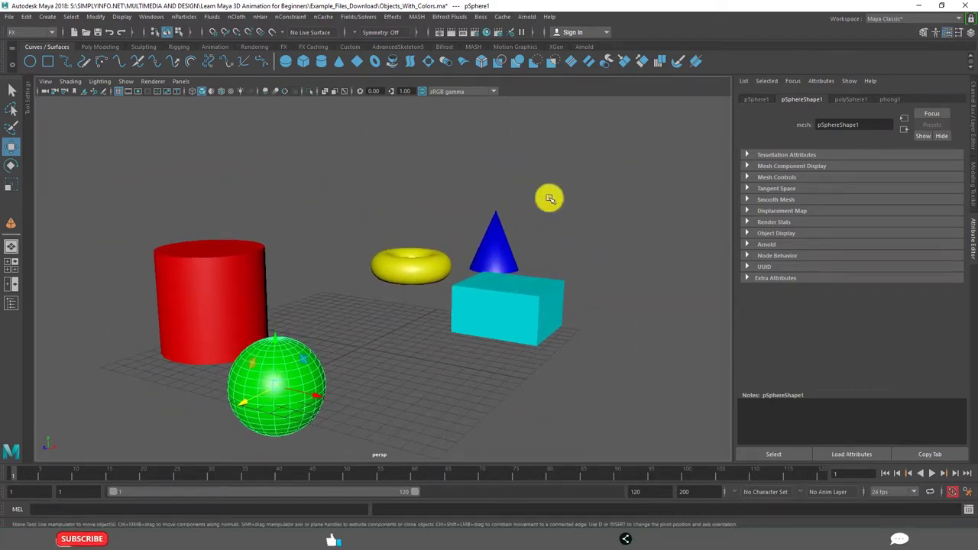
pyautogui.keyDown('alt'); pyautogui.moveTo(464, 395); pyautogui.dragTo(357, 365); pyautogui.keyUp('alt')
# Select the cyan cube and open the Outliner from the Windows menu.
pyautogui.click(428, 375)
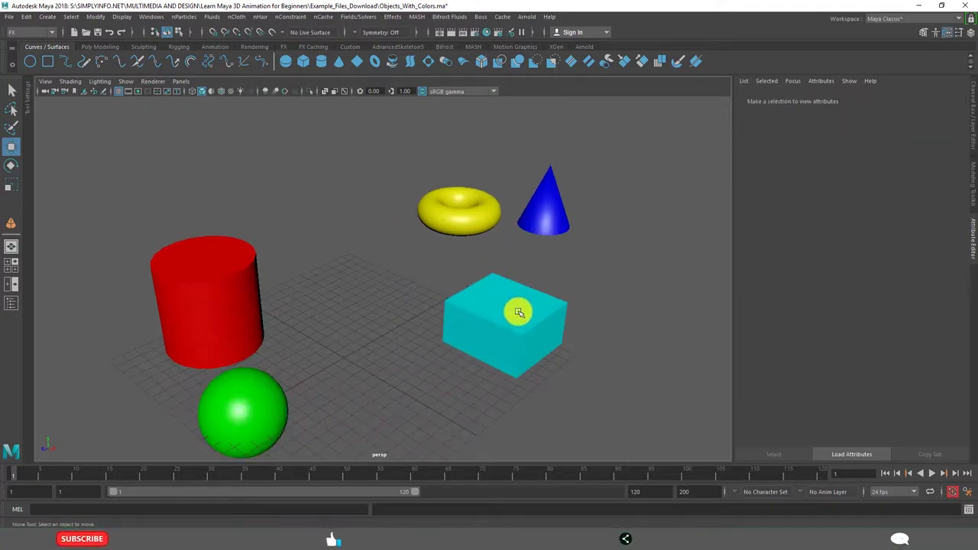
pyautogui.click(517, 308)
pyautogui.click(153, 16)
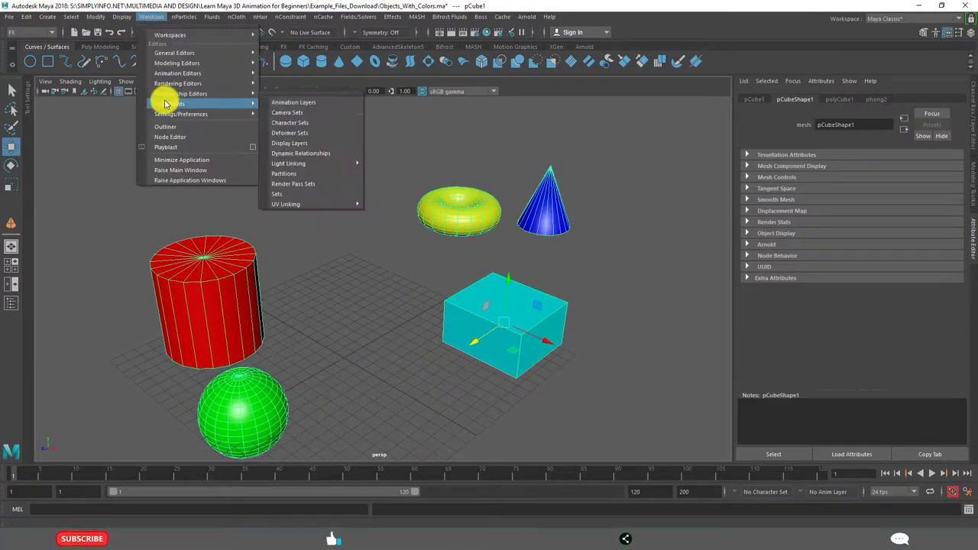
pyautogui.click(163, 127)
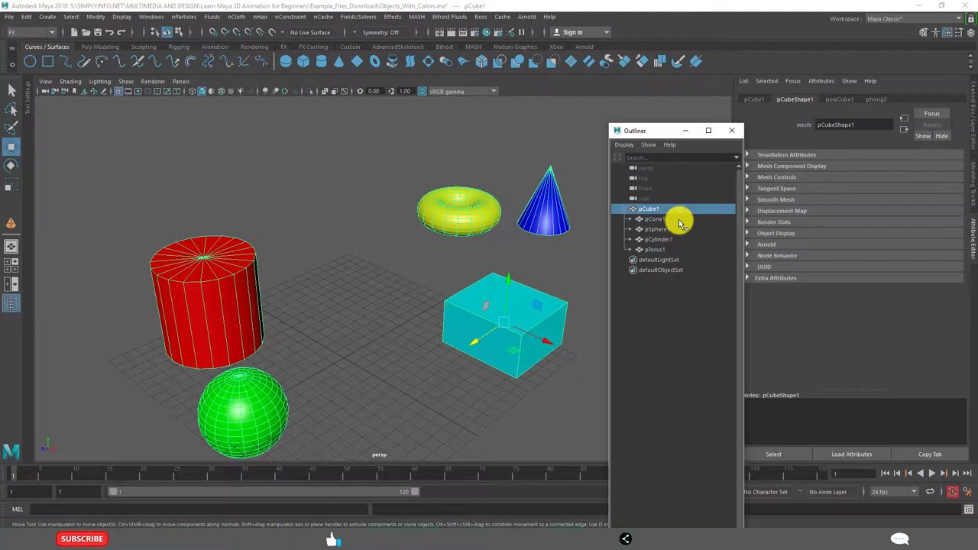
# Click through pCone1, pSphere1, pCylinder1, pTorus1 and pCube1, then collapse and expand pCube1.
pyautogui.click(654, 219)
pyautogui.click(655, 230)
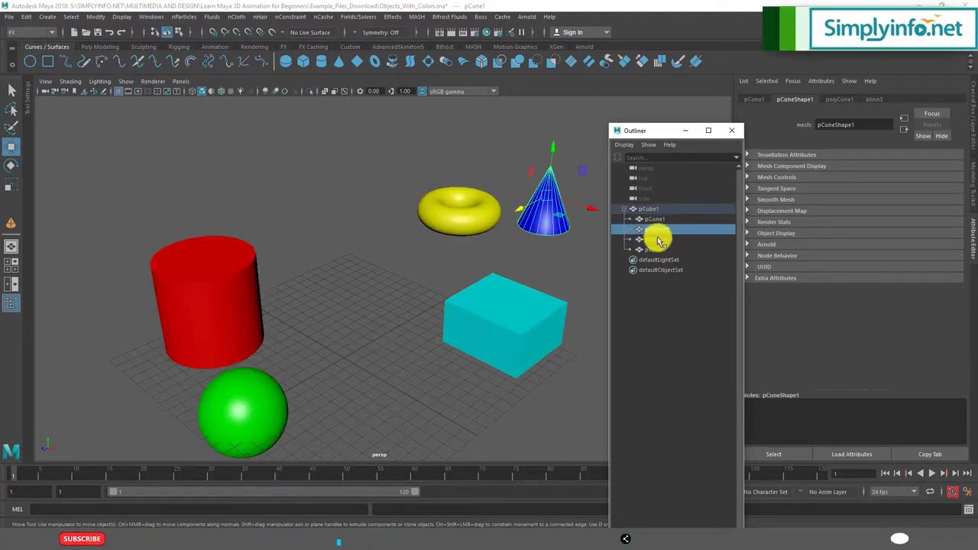
pyautogui.click(657, 240)
pyautogui.click(656, 250)
pyautogui.click(649, 209)
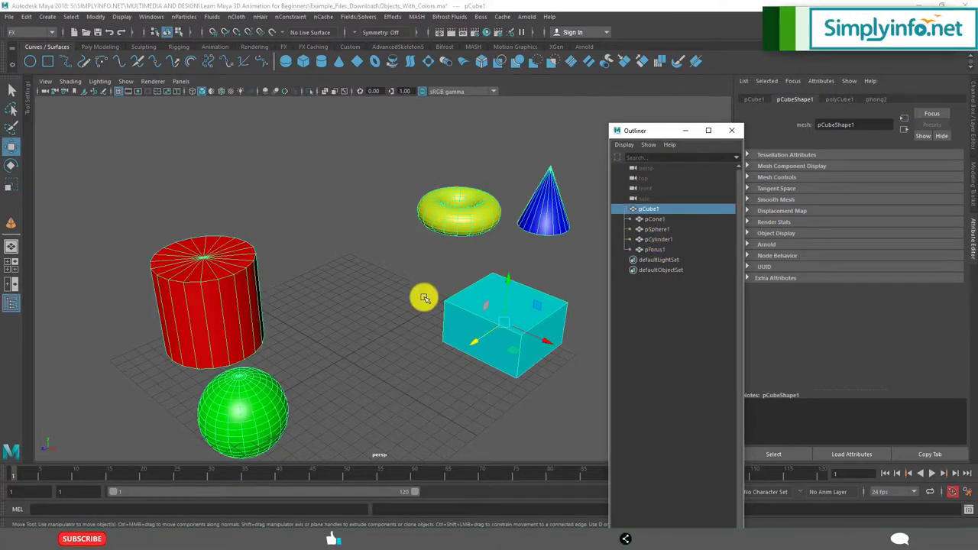
pyautogui.keyDown('alt'); pyautogui.moveTo(422, 295); pyautogui.dragTo(403, 284); pyautogui.keyUp('alt')
pyautogui.scroll(-4, 364, 270)
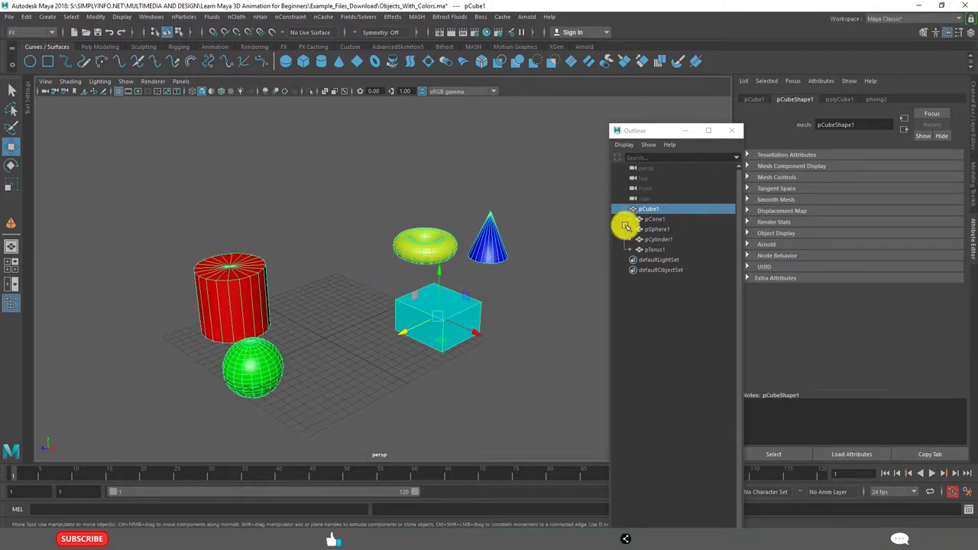
pyautogui.click(626, 209)
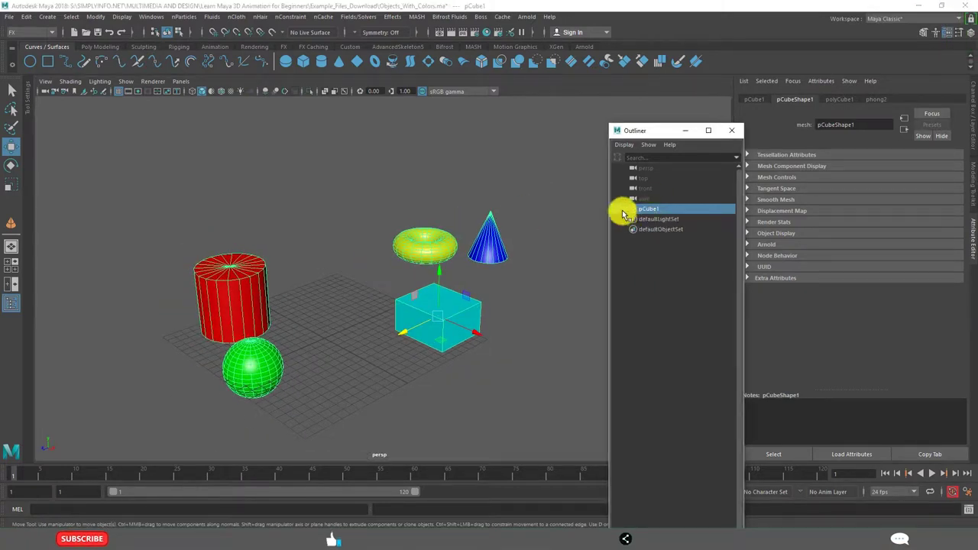
pyautogui.click(626, 210)
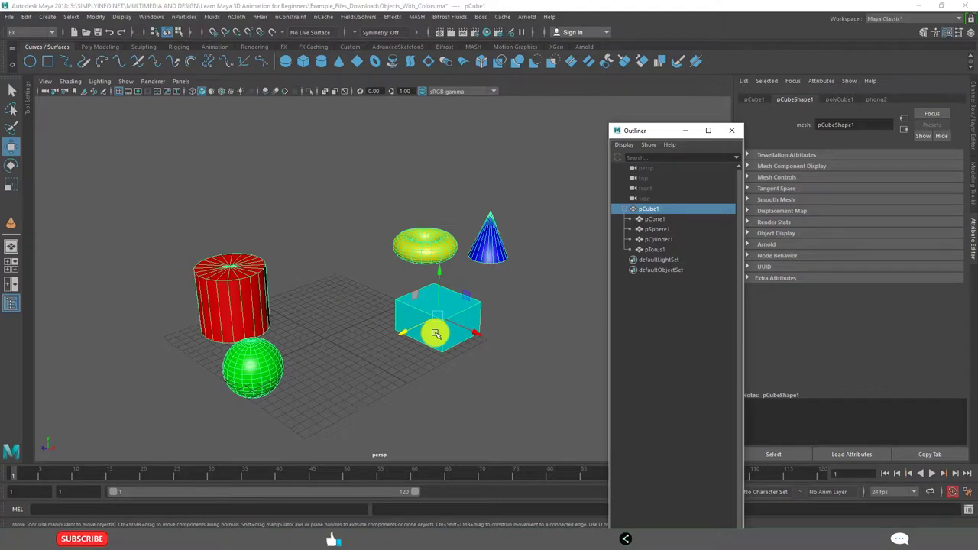
pyautogui.click(655, 229)
pyautogui.press('f')
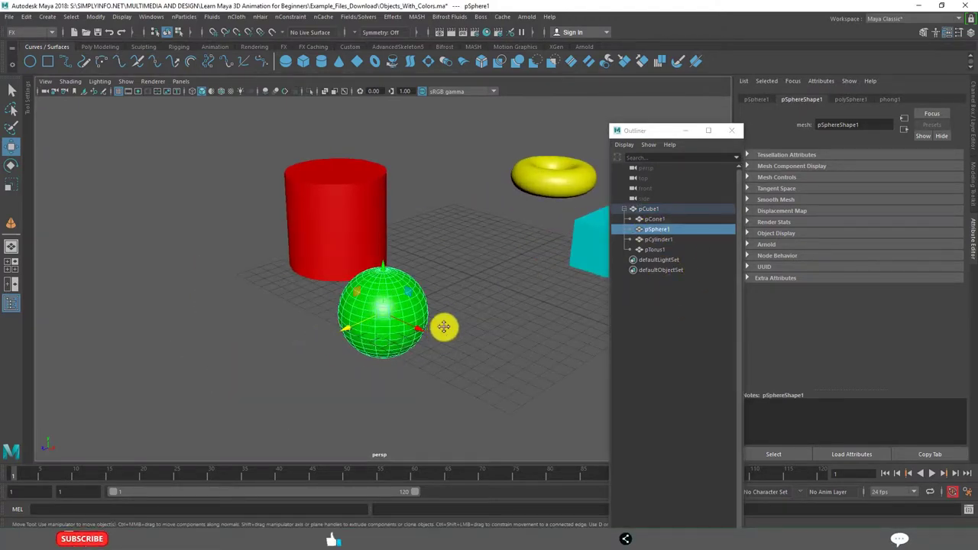
pyautogui.moveTo(444, 327)
pyautogui.keyDown('alt'); pyautogui.mouseDown()
pyautogui.moveTo(431, 343)
pyautogui.moveTo(516, 359)
pyautogui.moveTo(457, 328)
pyautogui.mouseUp(); pyautogui.keyUp('alt')
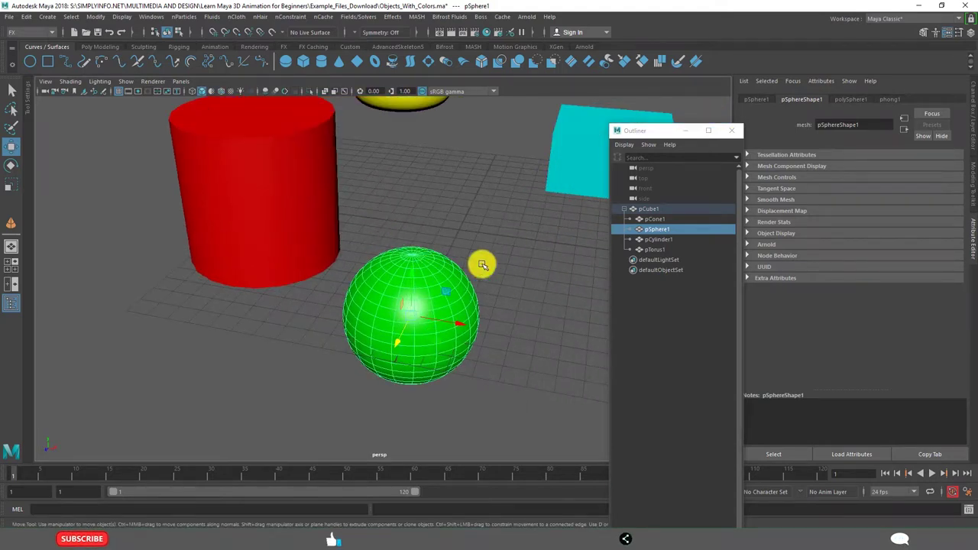
pyautogui.click(71, 81)
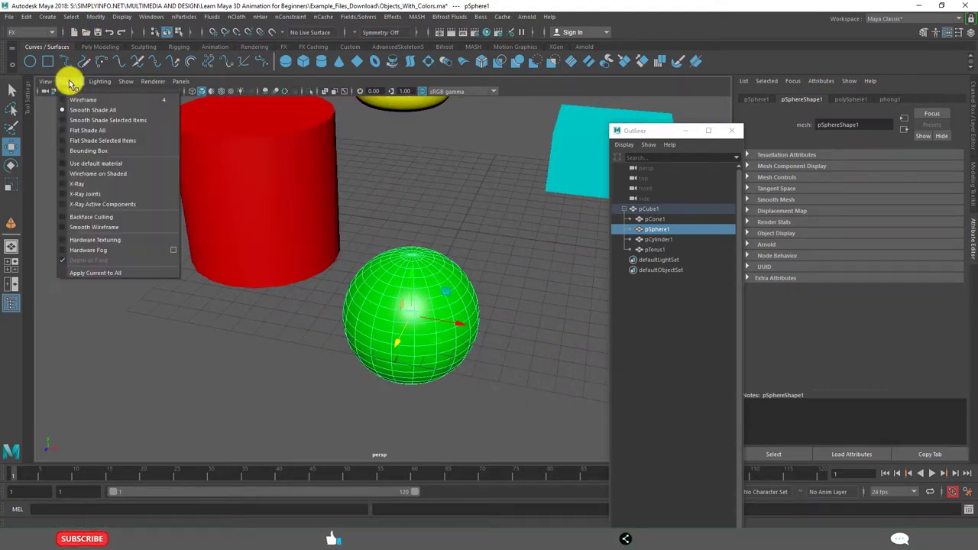
pyautogui.click(92, 151)
pyautogui.keyDown('alt'); pyautogui.moveTo(487, 311); pyautogui.dragTo(446, 308); pyautogui.keyUp('alt')
pyautogui.click(538, 242)
pyautogui.keyDown('alt'); pyautogui.moveTo(538, 242); pyautogui.dragTo(505, 275); pyautogui.keyUp('alt')
pyautogui.click(535, 247)
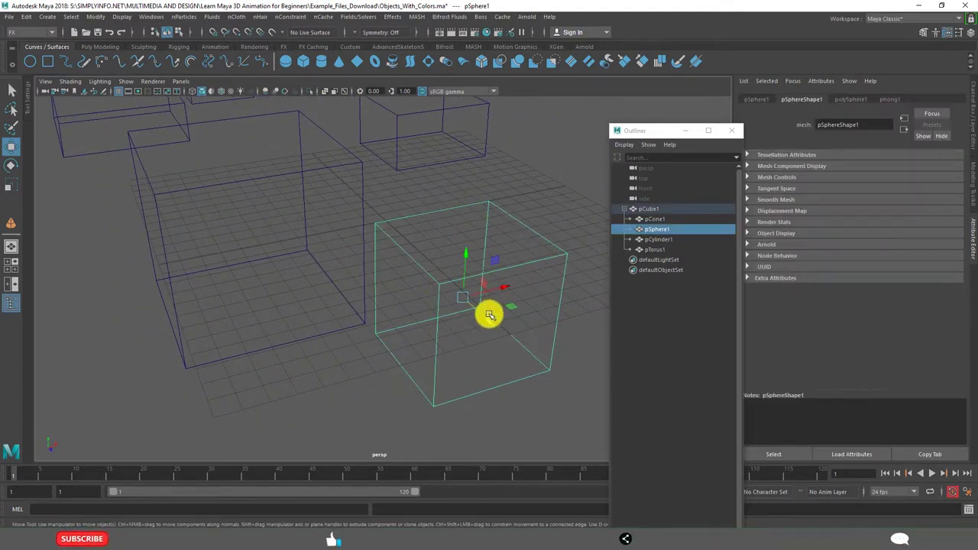
pyautogui.keyDown('alt'); pyautogui.moveTo(490, 312); pyautogui.dragTo(387, 339); pyautogui.keyUp('alt')
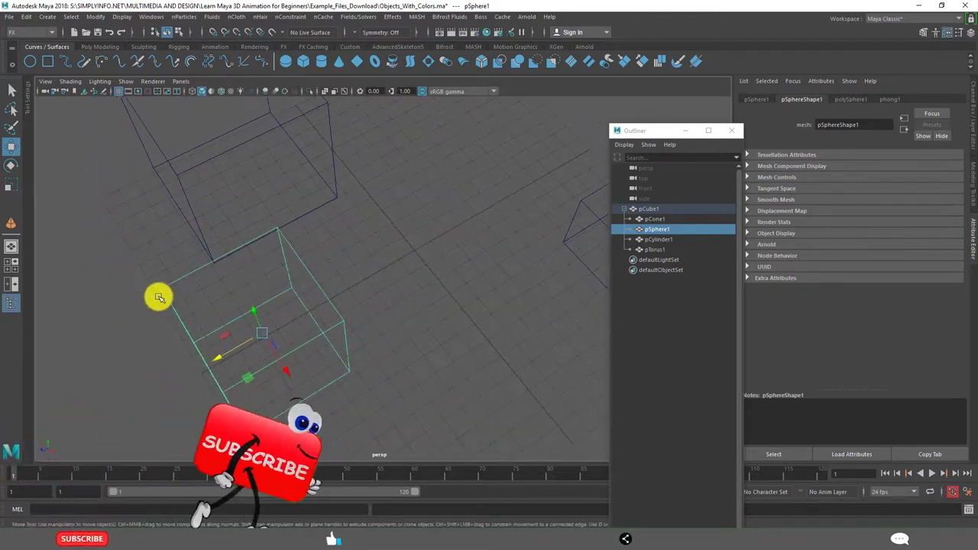
pyautogui.keyDown('alt'); pyautogui.moveTo(262, 247); pyautogui.dragTo(384, 323); pyautogui.keyUp('alt')
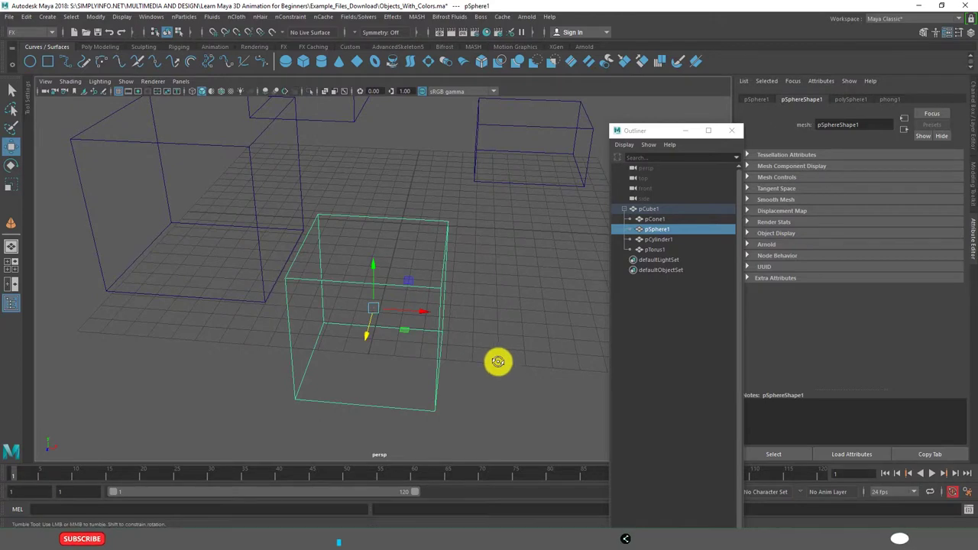
pyautogui.keyDown('alt'); pyautogui.moveTo(498, 360); pyautogui.dragTo(355, 309); pyautogui.keyUp('alt')
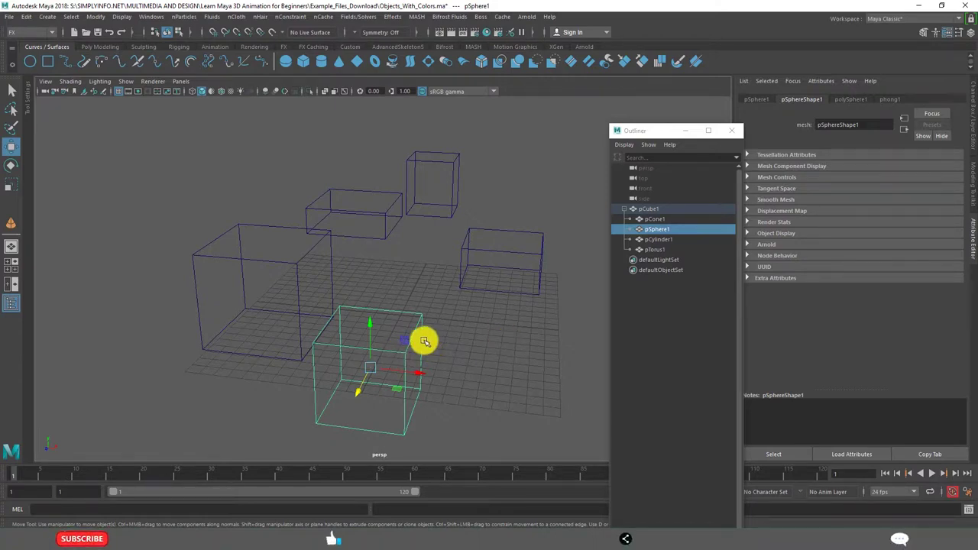
pyautogui.keyDown('alt'); pyautogui.moveTo(491, 321); pyautogui.dragTo(375, 352); pyautogui.keyUp('alt')
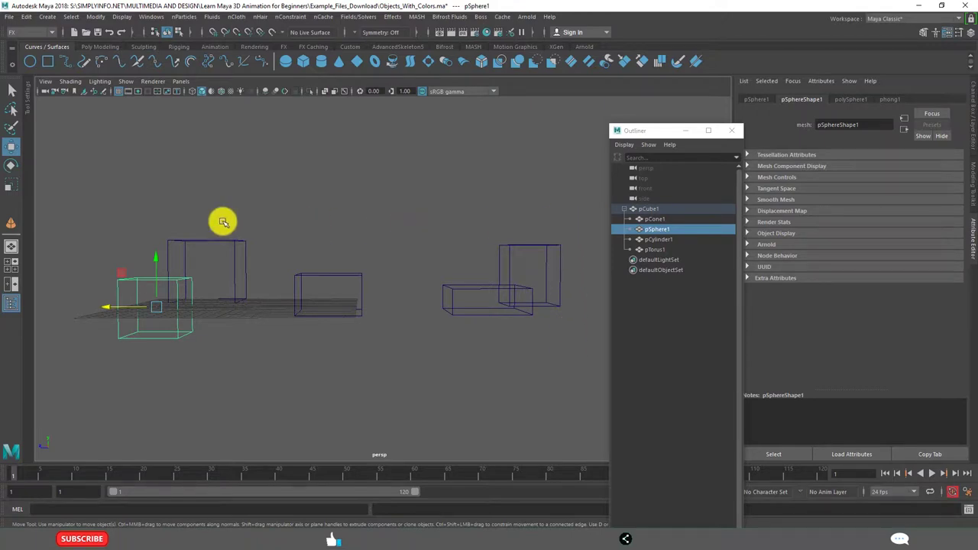
pyautogui.keyDown('alt'); pyautogui.moveTo(288, 332); pyautogui.dragTo(402, 336); pyautogui.keyUp('alt')
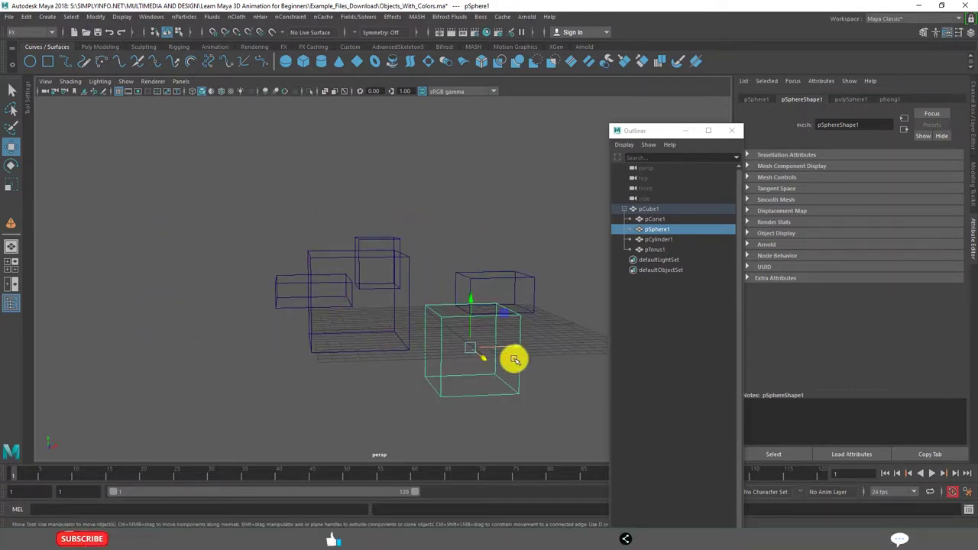
pyautogui.keyDown('alt'); pyautogui.moveTo(520, 351); pyautogui.dragTo(464, 357); pyautogui.keyUp('alt')
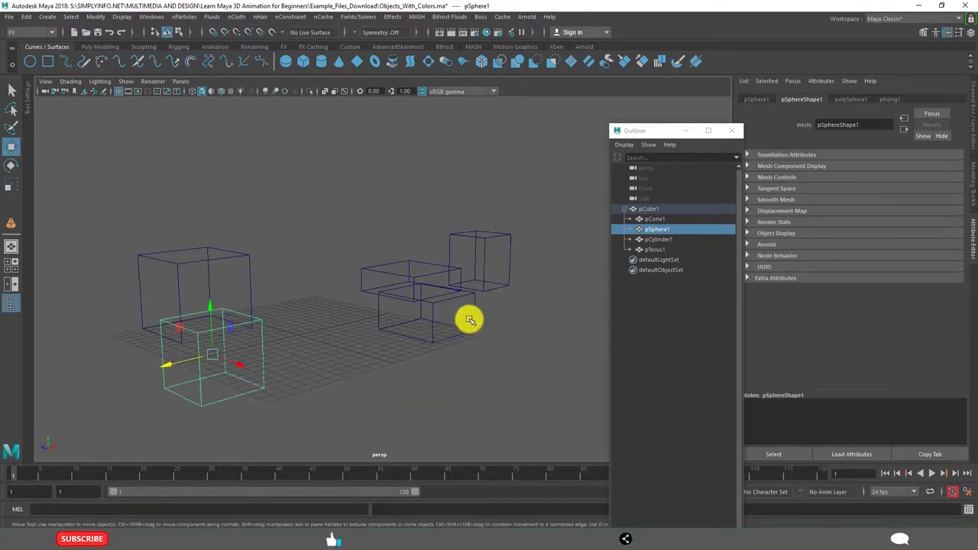
pyautogui.scroll(-5, 474, 332)
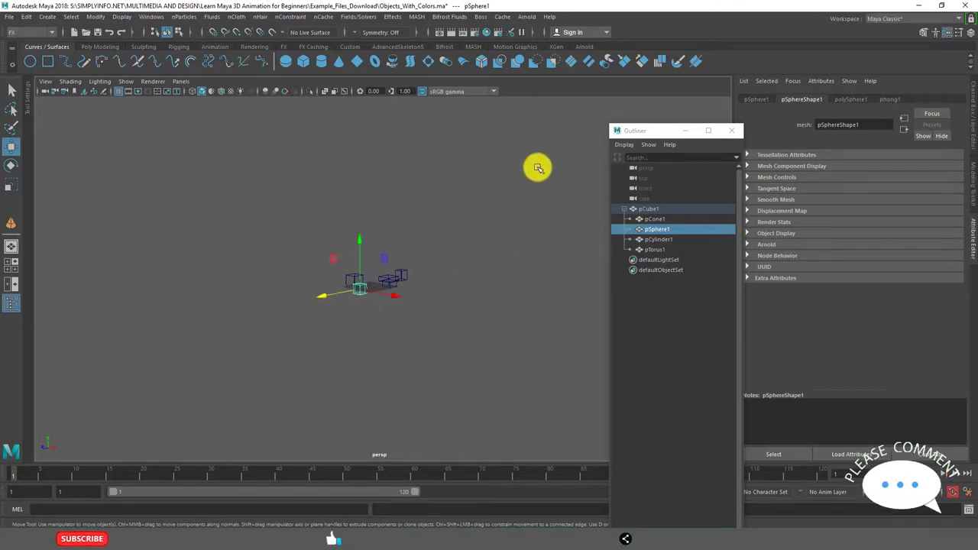
pyautogui.scroll(5, 435, 334)
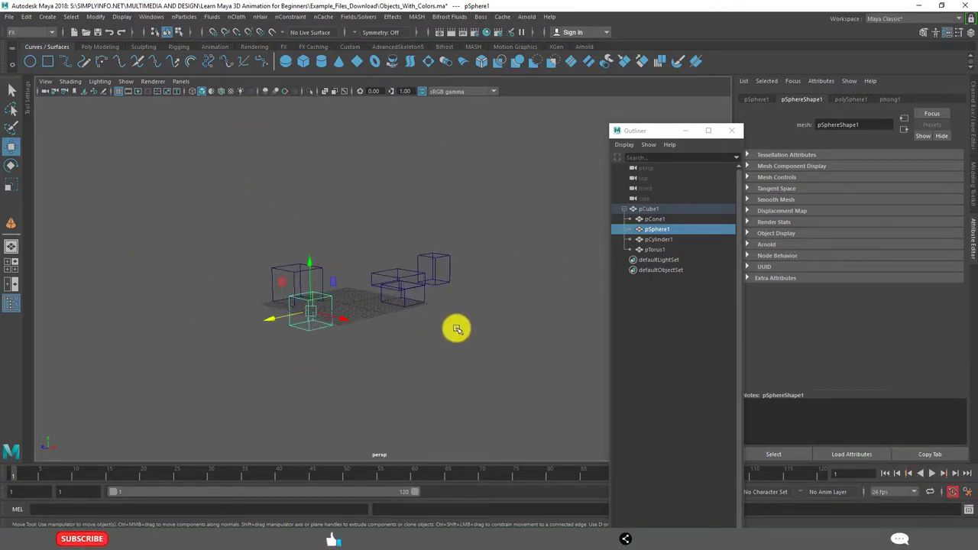
pyautogui.scroll(6, 457, 329)
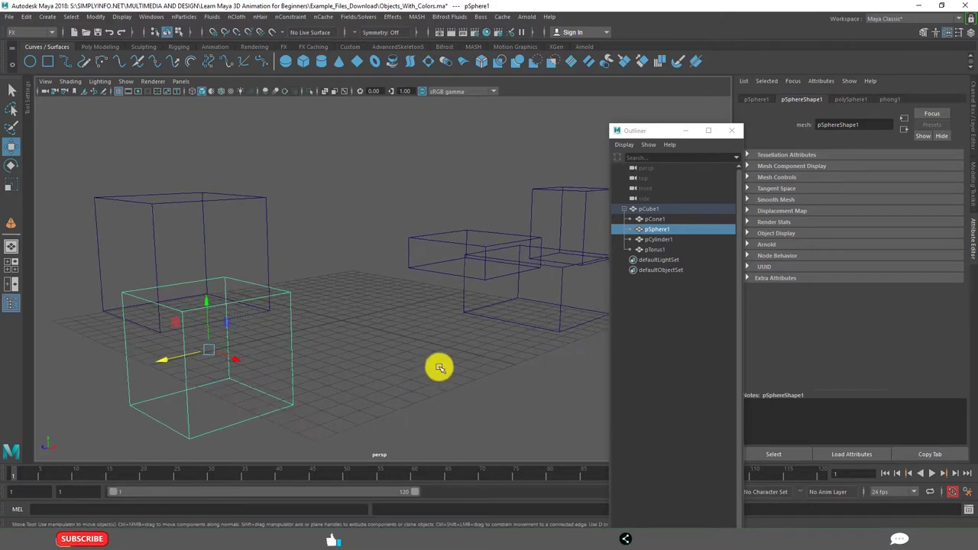
pyautogui.click(420, 367)
pyautogui.scroll(-3, 470, 376)
pyautogui.scroll(5, 456, 344)
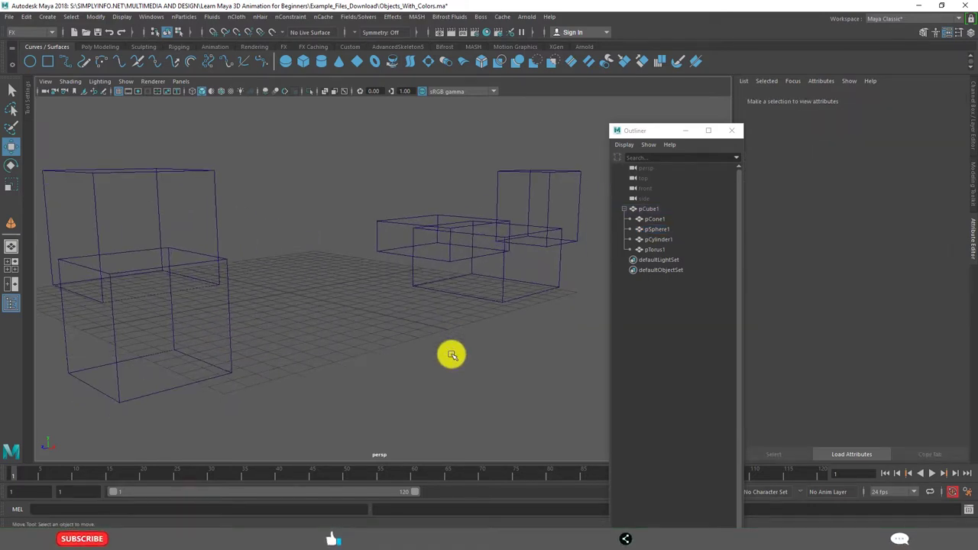
pyautogui.moveTo(421, 349)
pyautogui.keyDown('alt'); pyautogui.mouseDown()
pyautogui.moveTo(408, 341)
pyautogui.moveTo(446, 354)
pyautogui.moveTo(445, 338)
pyautogui.moveTo(430, 357)
pyautogui.moveTo(418, 352)
pyautogui.mouseUp(); pyautogui.keyUp('alt')
pyautogui.click(437, 288)
pyautogui.scroll(-3, 481, 356)
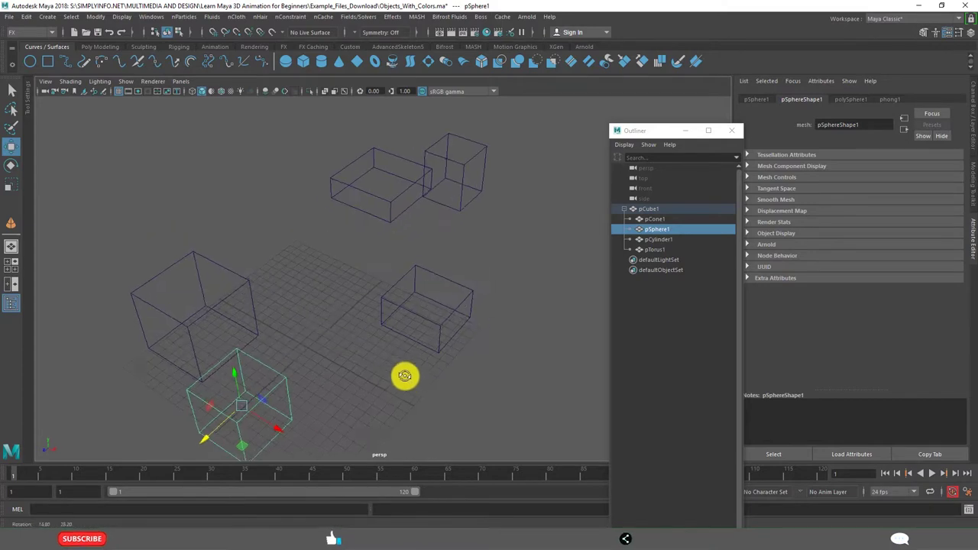
# In the Channel Box, set pSphere1's Translate X, Y and Z all to 0.
pyautogui.keyDown('alt'); pyautogui.moveTo(405, 376); pyautogui.dragTo(409, 373); pyautogui.keyUp('alt')
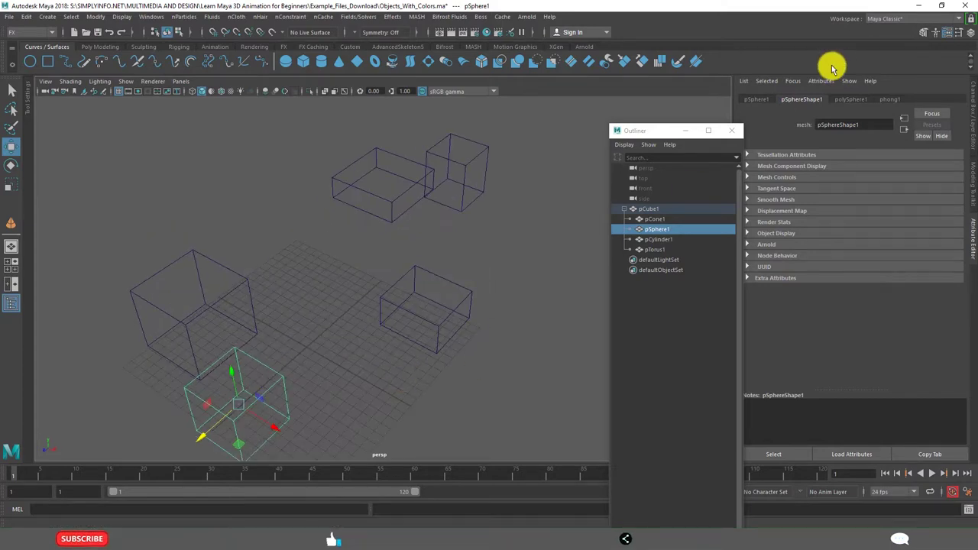
pyautogui.click(973, 113)
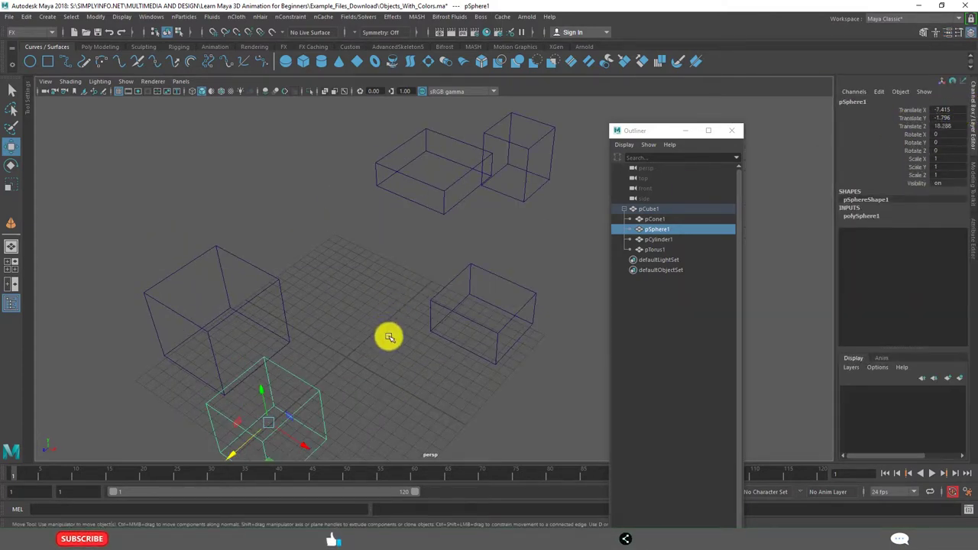
pyautogui.keyDown('alt'); pyautogui.moveTo(389, 337); pyautogui.dragTo(403, 283); pyautogui.keyUp('alt')
pyautogui.scroll(3, 402, 291)
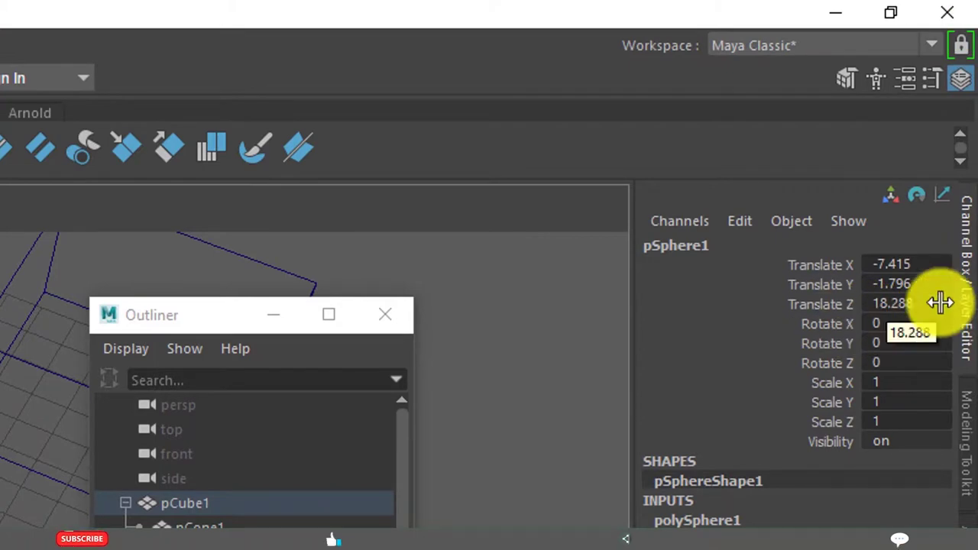
pyautogui.moveTo(922, 263); pyautogui.dragTo(928, 296)
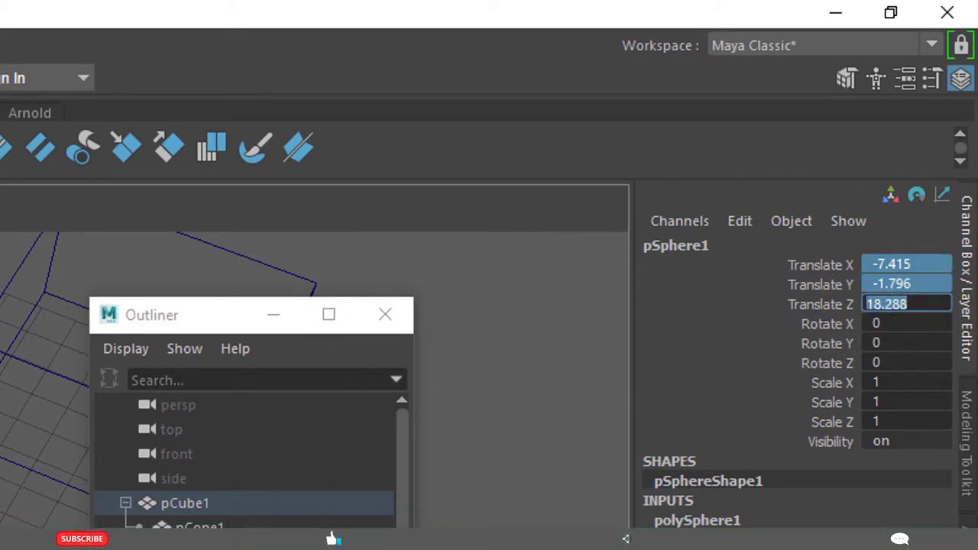
pyautogui.write('0')
pyautogui.press('Return')
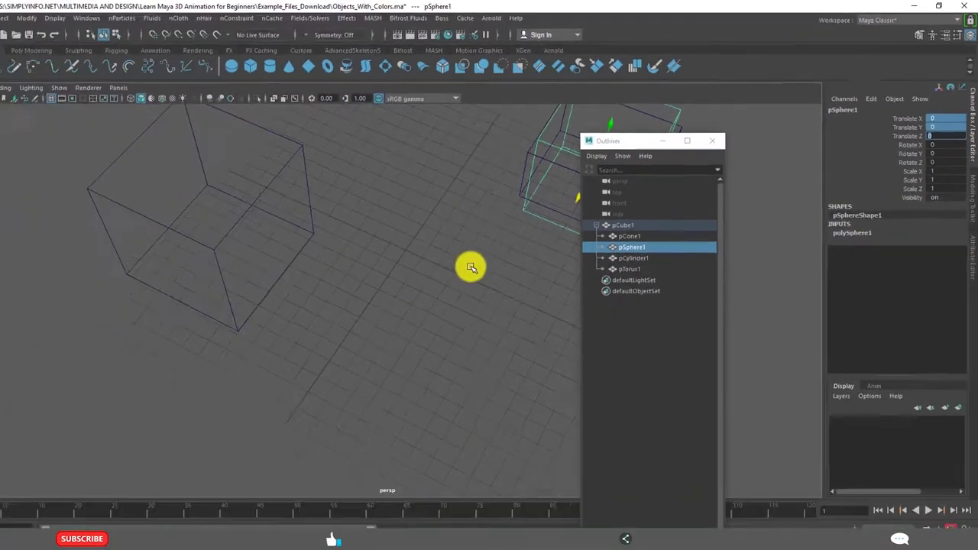
# Select pCube1 then pSphere1 in the Outliner to check the sphere sits centred on its parent.
pyautogui.keyDown('alt'); pyautogui.moveTo(470, 230); pyautogui.dragTo(512, 250); pyautogui.keyUp('alt')
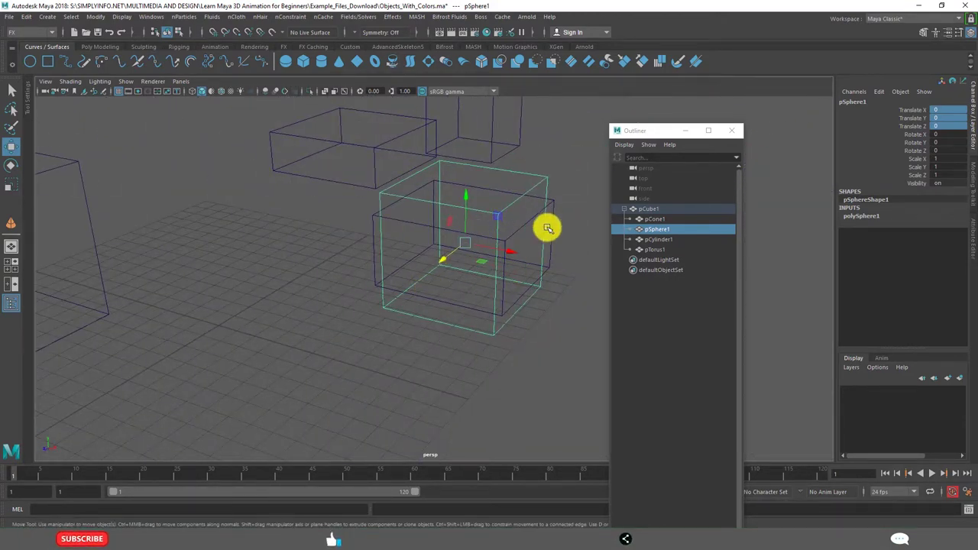
pyautogui.click(650, 209)
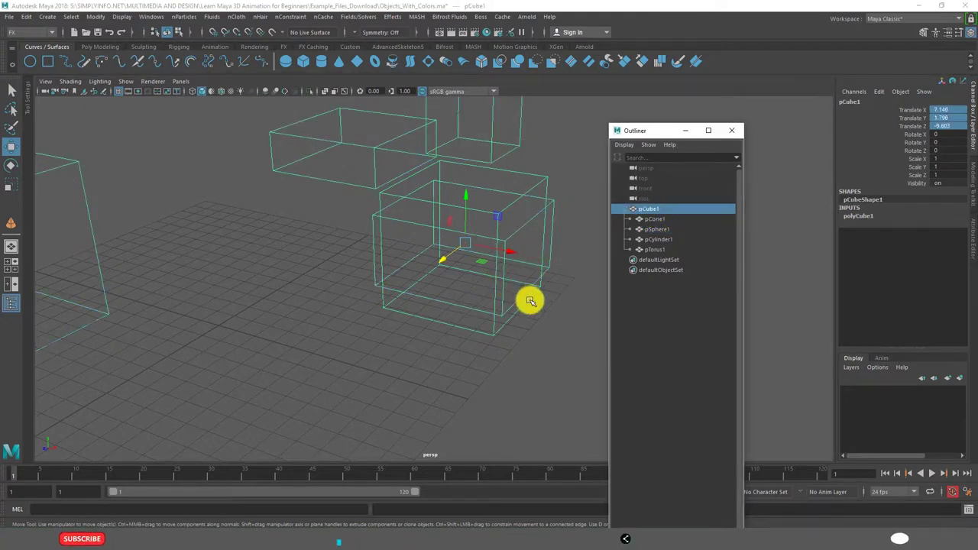
pyautogui.keyDown('alt'); pyautogui.moveTo(530, 301); pyautogui.dragTo(490, 318); pyautogui.keyUp('alt')
pyautogui.click(656, 229)
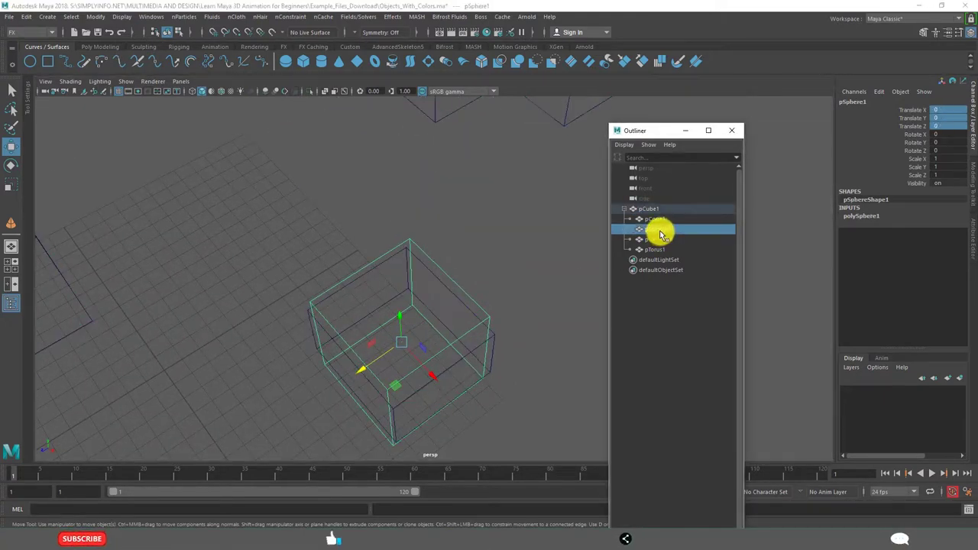
pyautogui.keyDown('alt'); pyautogui.moveTo(520, 315); pyautogui.dragTo(421, 328); pyautogui.keyUp('alt')
# Create a polygon cube, pCube2, by dragging its base and height on the grid.
pyautogui.click(384, 237)
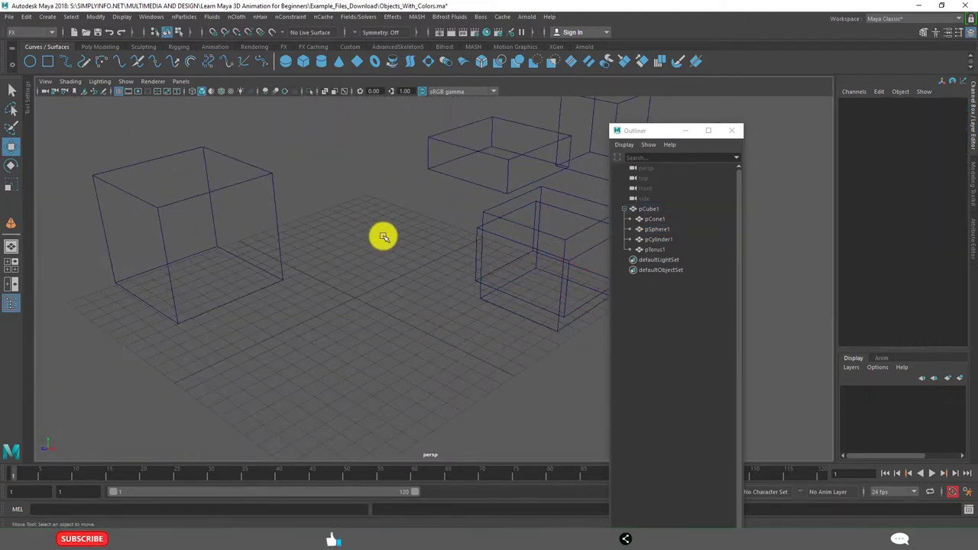
pyautogui.click(47, 16)
pyautogui.moveTo(90, 54)
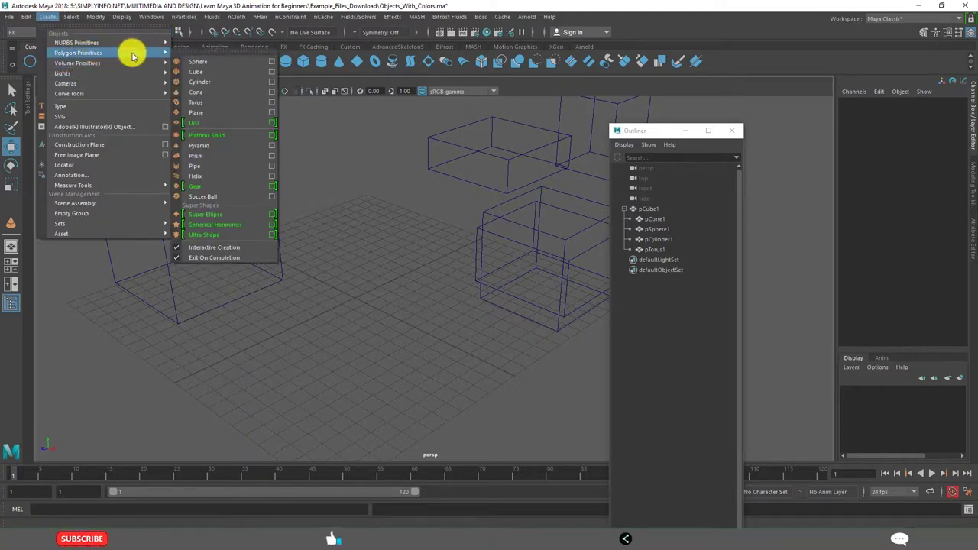
pyautogui.click(204, 72)
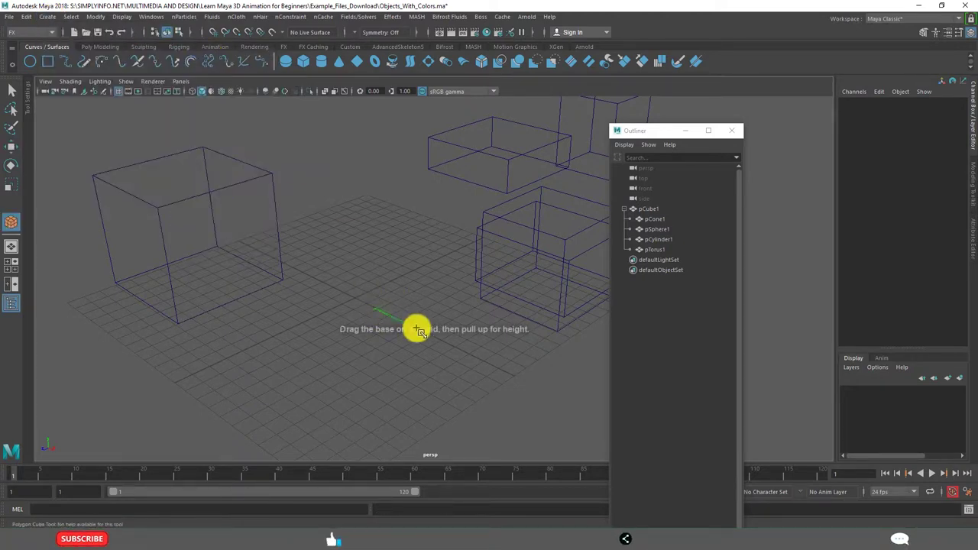
pyautogui.click(361, 263)
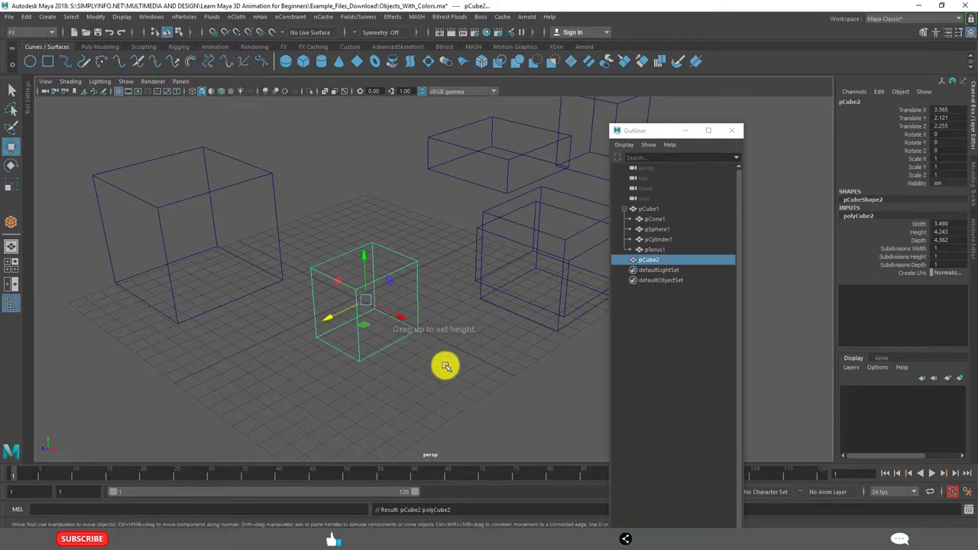
pyautogui.click(405, 311)
pyautogui.moveTo(411, 335); pyautogui.dragTo(435, 348)
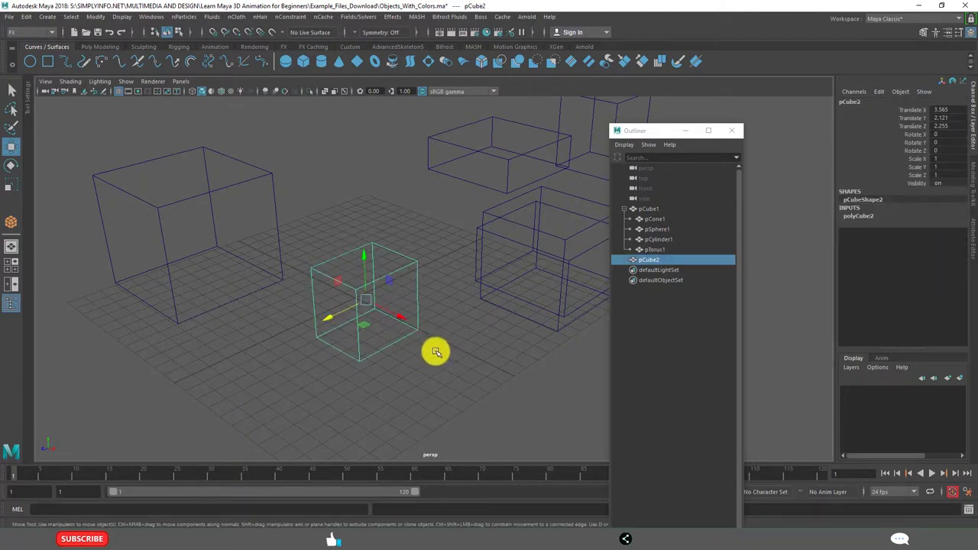
# Turn on Smooth Shade All, inspect pCube2 at translate 0, 0, 0, and move the Outliner aside.
pyautogui.click(70, 81)
pyautogui.click(84, 109)
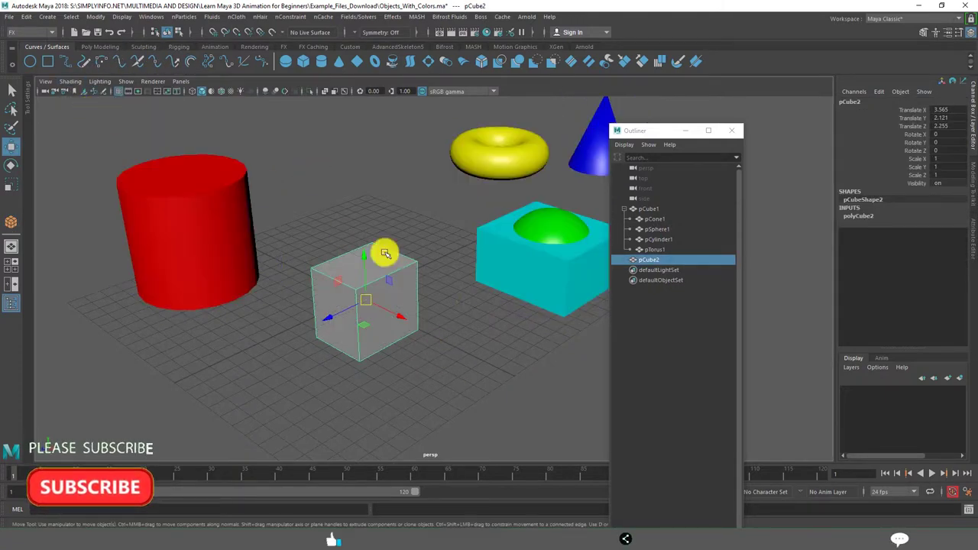
pyautogui.click(944, 111)
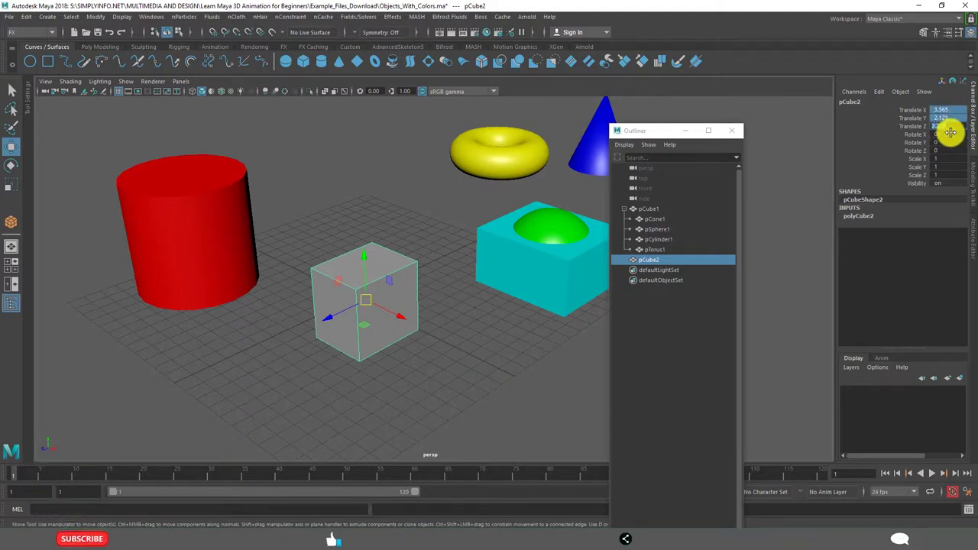
pyautogui.click(408, 360)
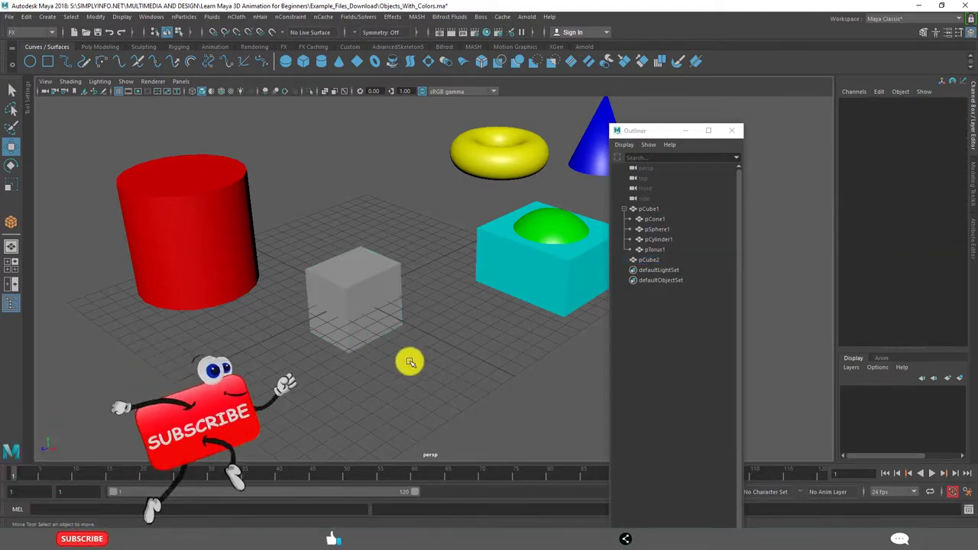
pyautogui.keyDown('alt'); pyautogui.moveTo(408, 360); pyautogui.dragTo(296, 303); pyautogui.keyUp('alt')
pyautogui.click(295, 304)
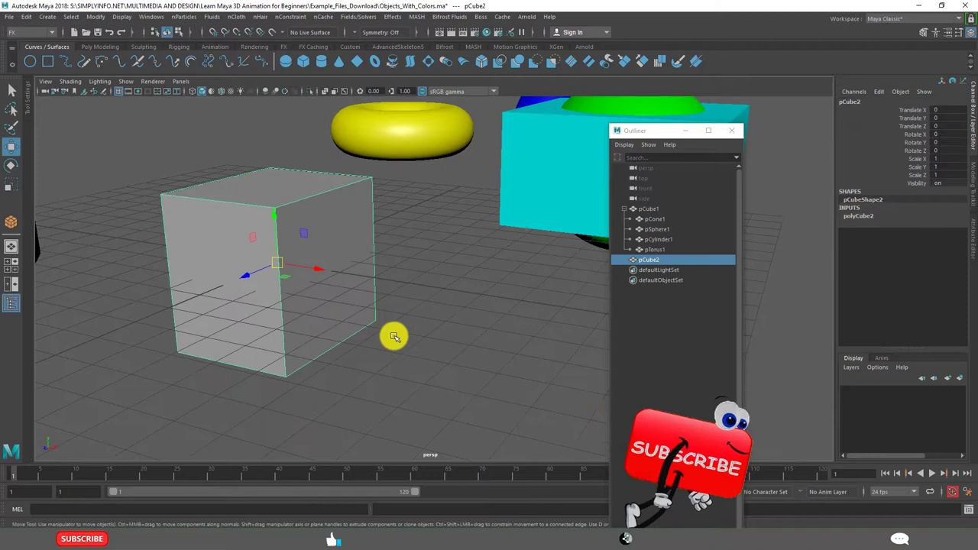
pyautogui.keyDown('alt'); pyautogui.moveTo(395, 334); pyautogui.dragTo(390, 283, button='right'); pyautogui.keyUp('alt')
pyautogui.keyDown('alt'); pyautogui.moveTo(390, 283); pyautogui.dragTo(426, 328); pyautogui.keyUp('alt')
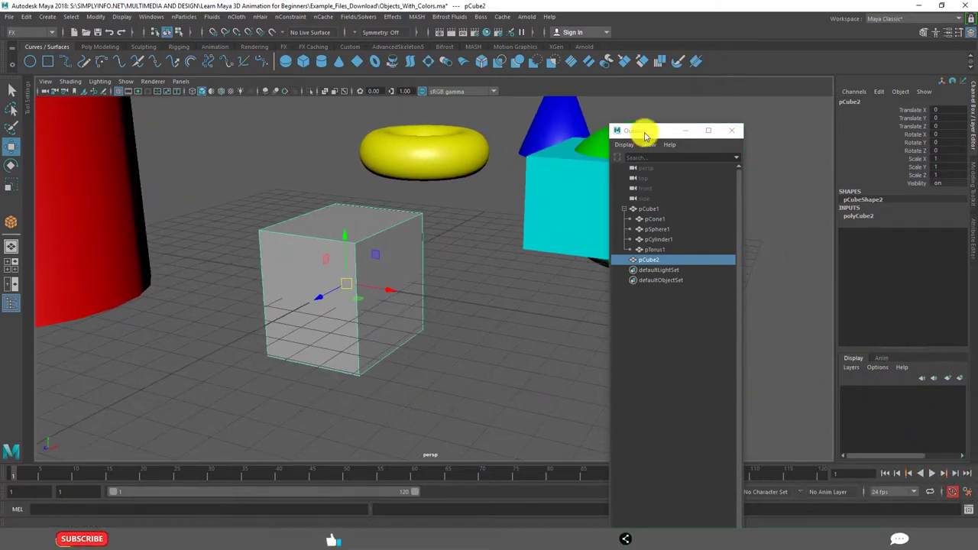
pyautogui.moveTo(714, 132); pyautogui.dragTo(795, 106)
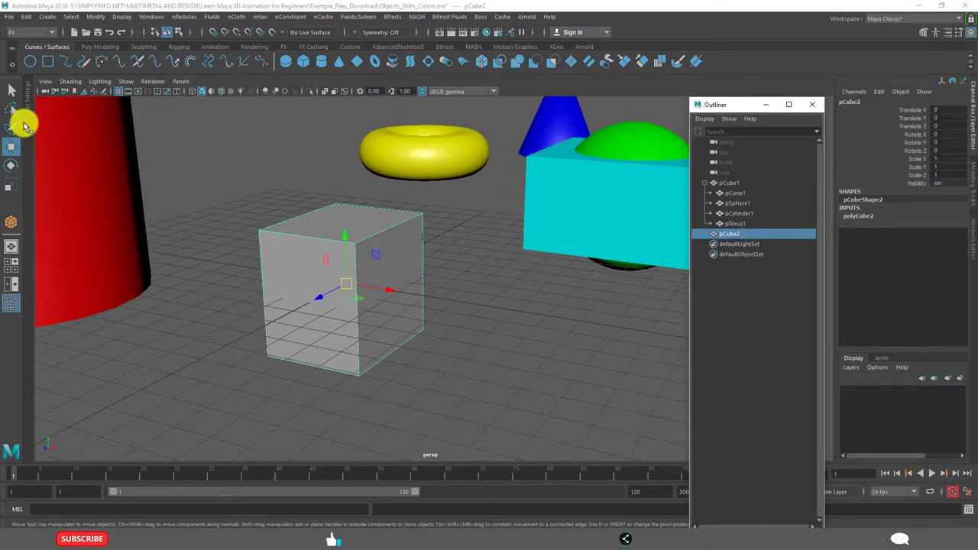
pyautogui.click(10, 145)
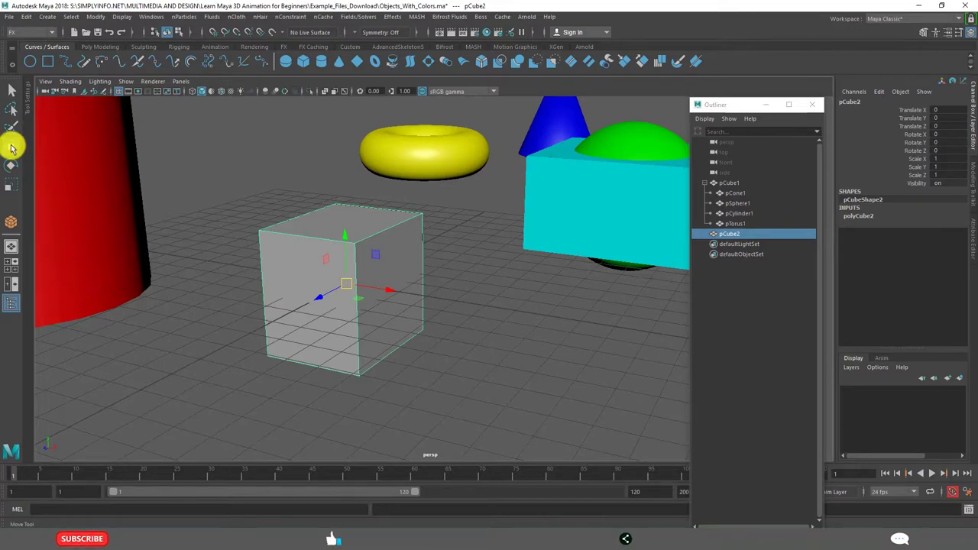
# In the Move Tool settings, set Axis Orientation to Object, then to World.
pyautogui.doubleClick(12, 148)
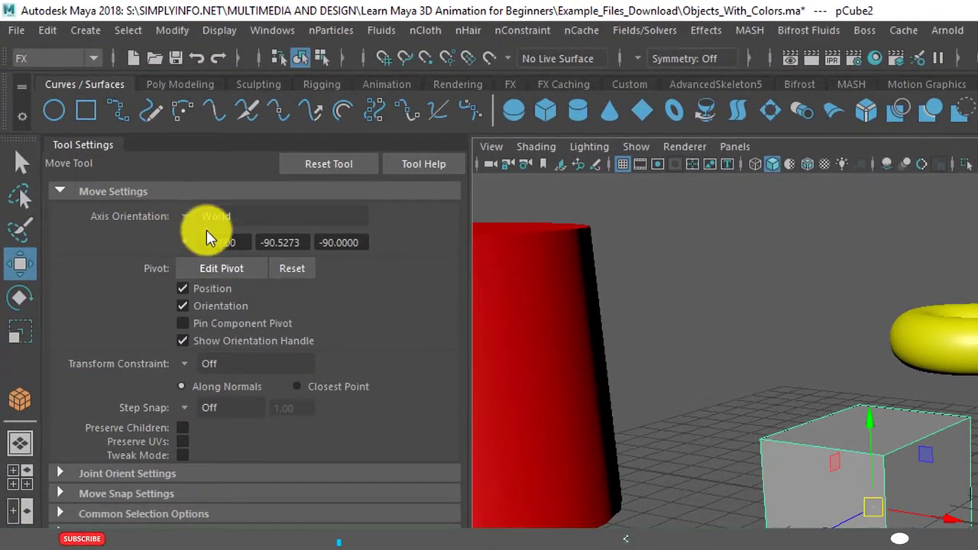
pyautogui.click(187, 220)
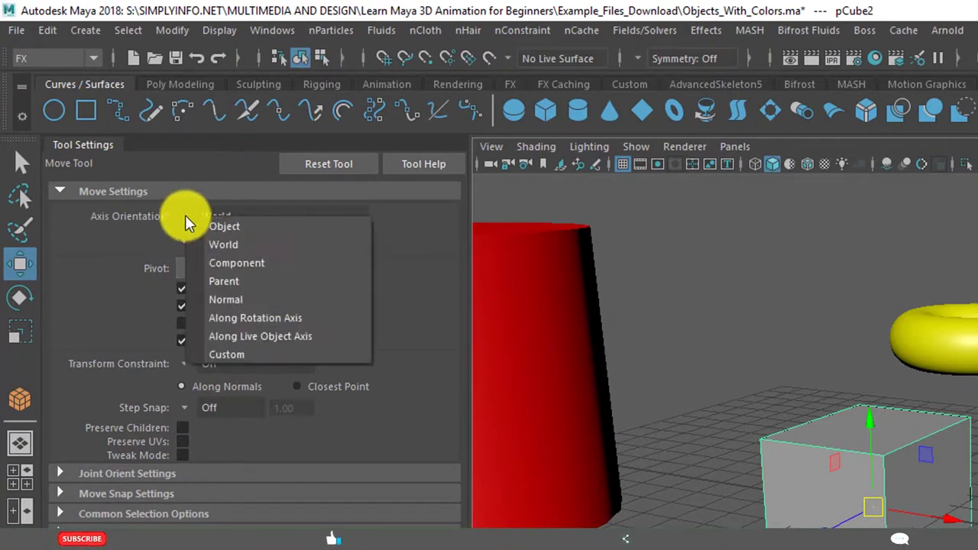
pyautogui.click(233, 228)
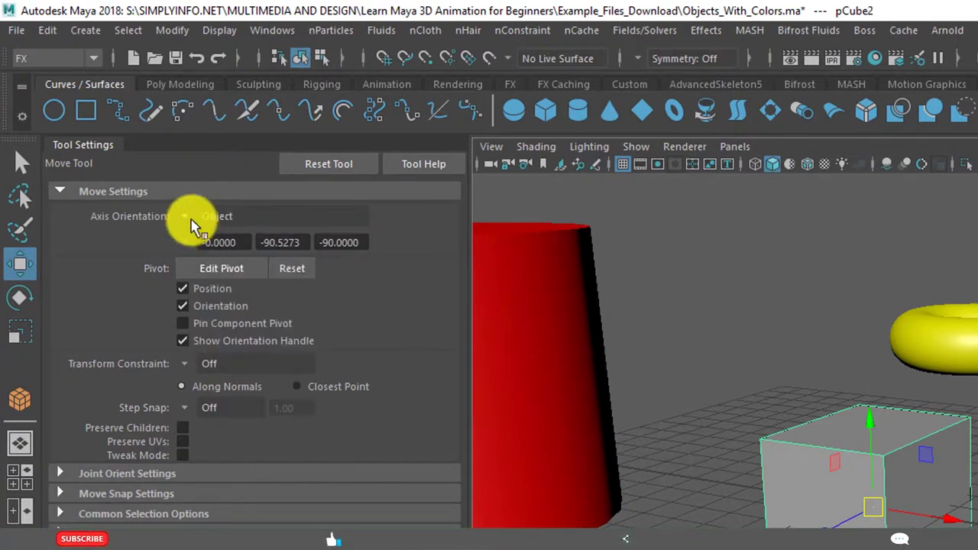
pyautogui.click(195, 219)
pyautogui.click(239, 246)
# Frame the grey cube and rotate it to -45.78 around Z, then return to the Move Tool.
pyautogui.press('f')
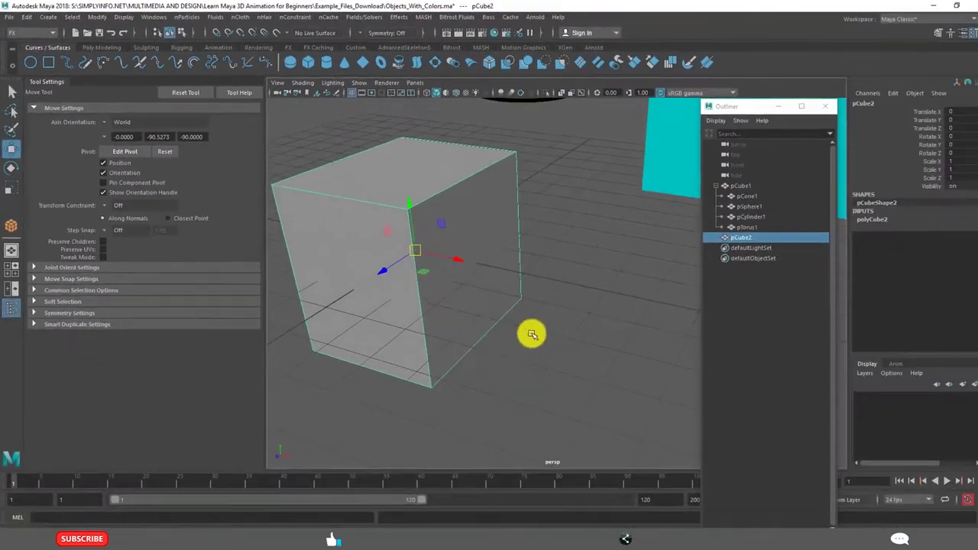
pyautogui.press('e')
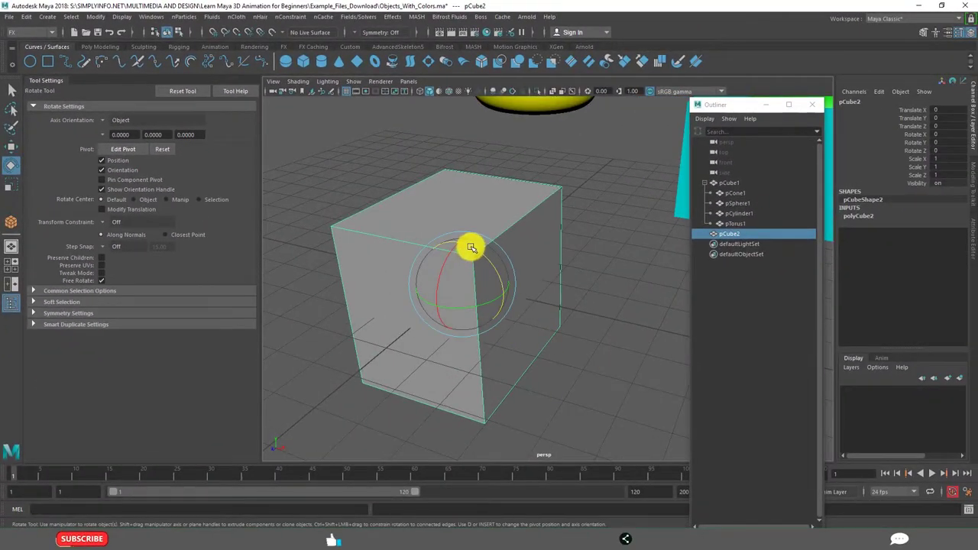
pyautogui.moveTo(471, 248); pyautogui.dragTo(503, 268)
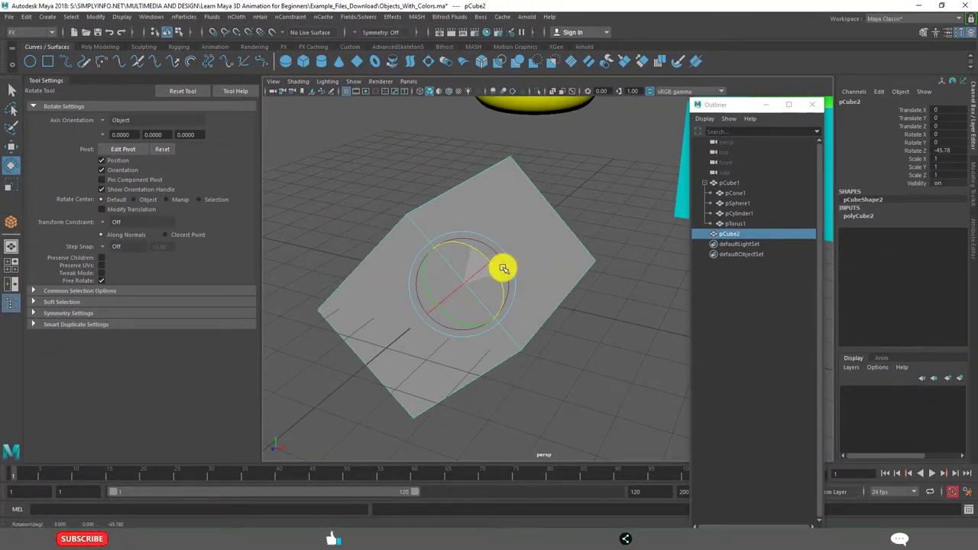
pyautogui.click(597, 390)
pyautogui.click(490, 313)
pyautogui.press('w')
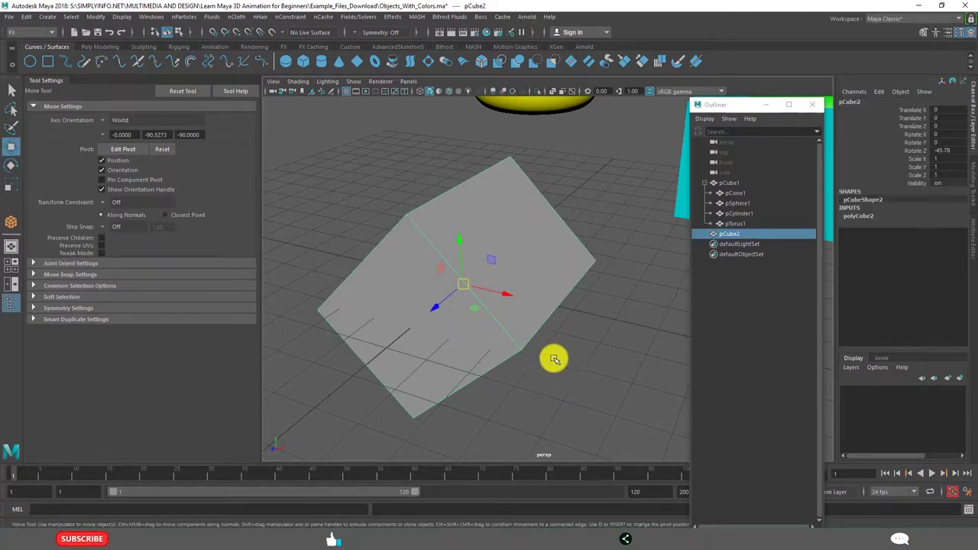
pyautogui.keyDown('alt'); pyautogui.moveTo(533, 351); pyautogui.dragTo(552, 337); pyautogui.keyUp('alt')
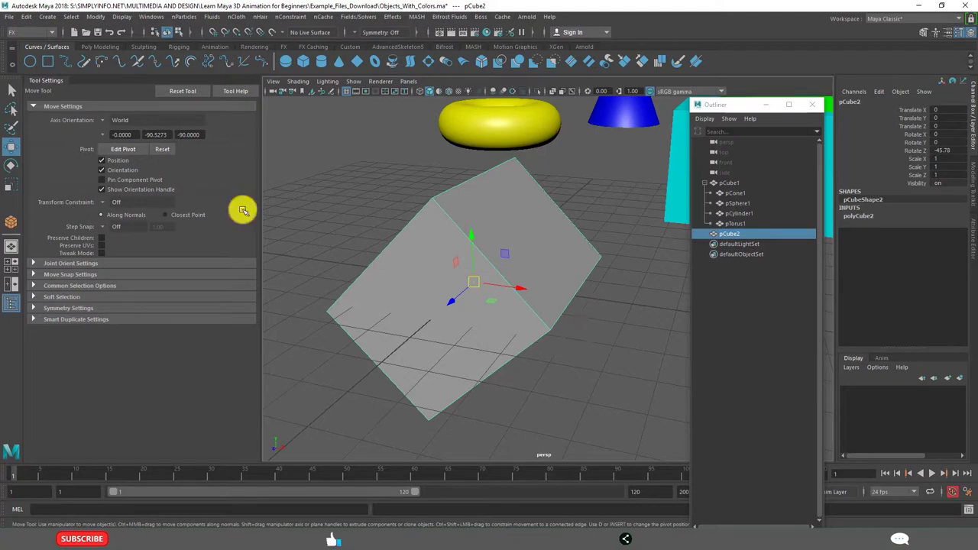
# Set the move Axis Orientation to Object and frame the rotated cube to view its axes.
pyautogui.click(107, 123)
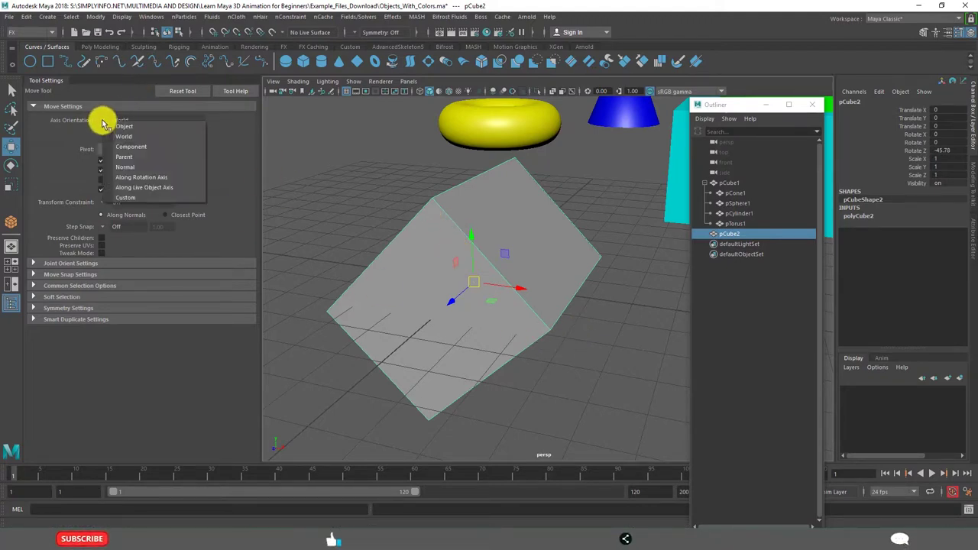
pyautogui.click(132, 127)
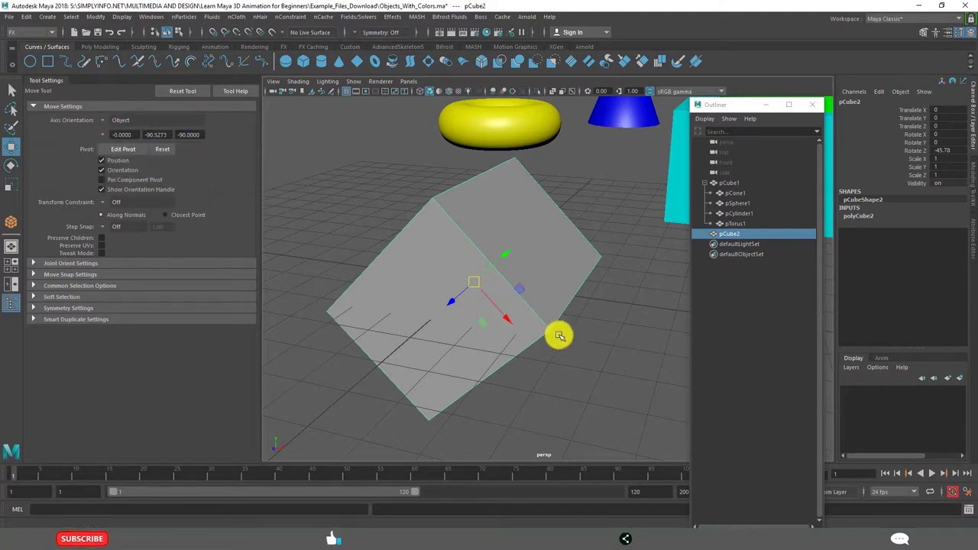
pyautogui.scroll(-6, 559, 337)
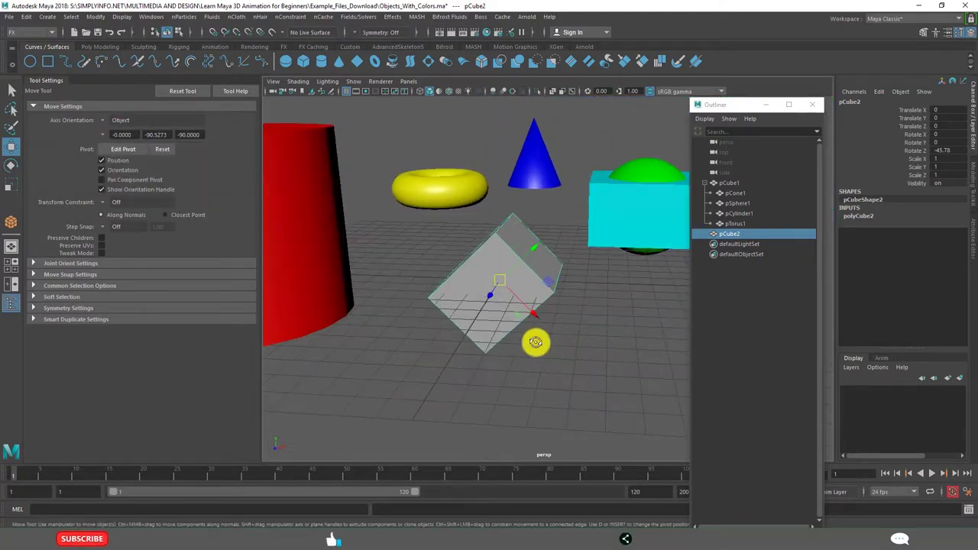
pyautogui.keyDown('alt'); pyautogui.moveTo(536, 341); pyautogui.dragTo(584, 296); pyautogui.keyUp('alt')
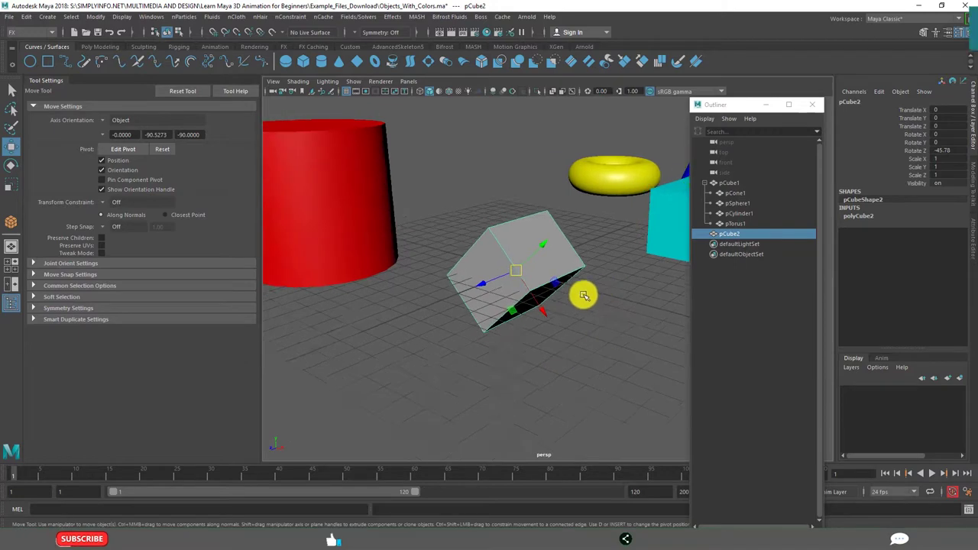
pyautogui.press('f')
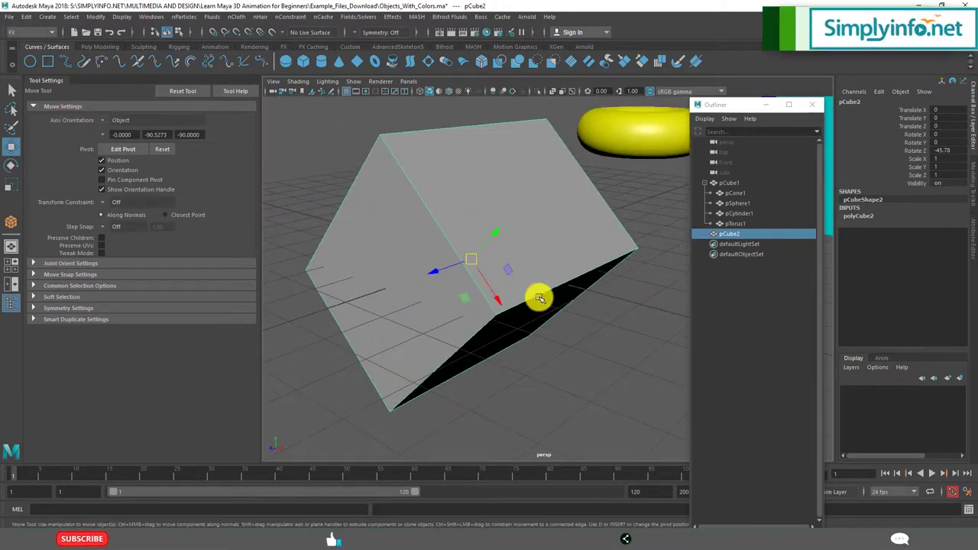
pyautogui.keyDown('alt'); pyautogui.moveTo(539, 298); pyautogui.dragTo(580, 329, button='right'); pyautogui.keyUp('alt')
pyautogui.keyDown('alt'); pyautogui.moveTo(581, 329); pyautogui.dragTo(544, 341); pyautogui.keyUp('alt')
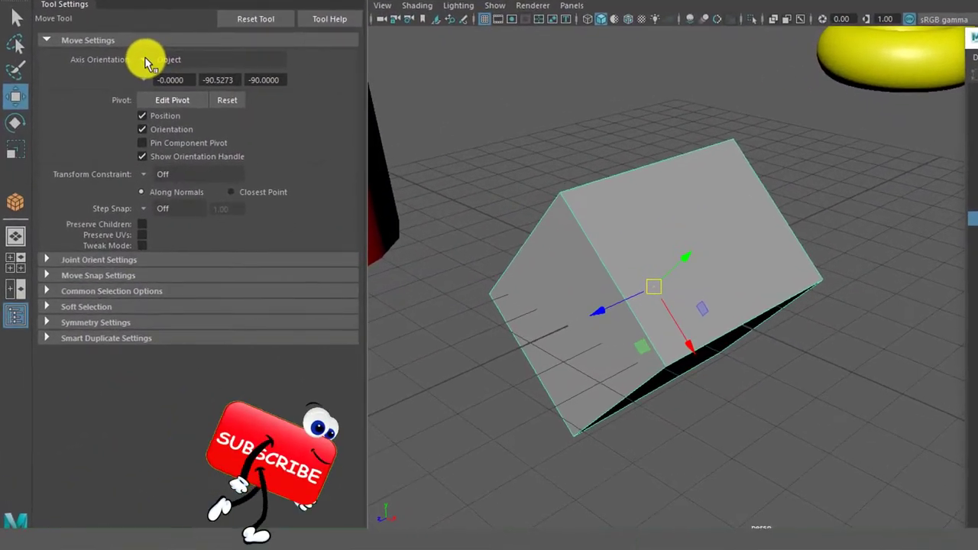
# Compare by switching the move axes to World, then set them back to Object.
pyautogui.click(148, 63)
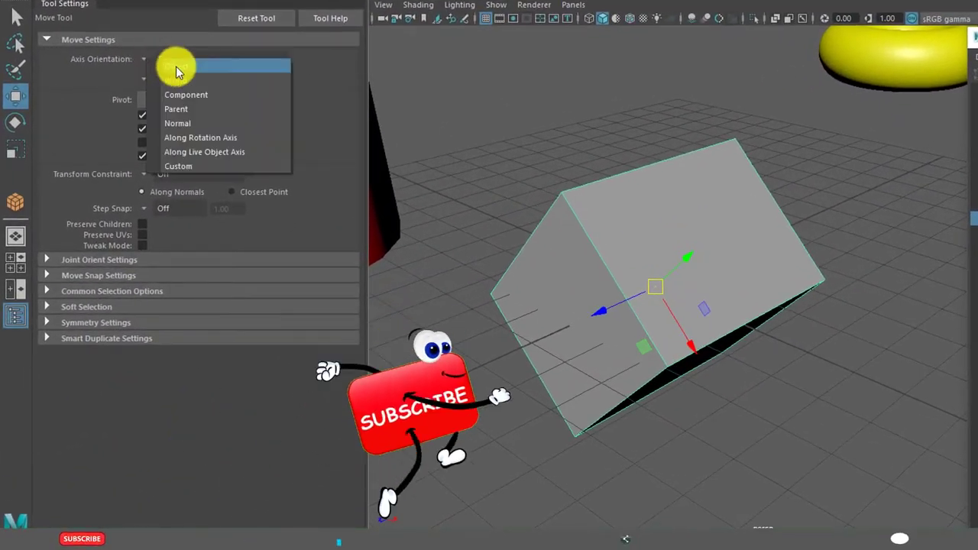
pyautogui.click(181, 80)
pyautogui.keyDown('alt'); pyautogui.moveTo(764, 390); pyautogui.dragTo(775, 383); pyautogui.keyUp('alt')
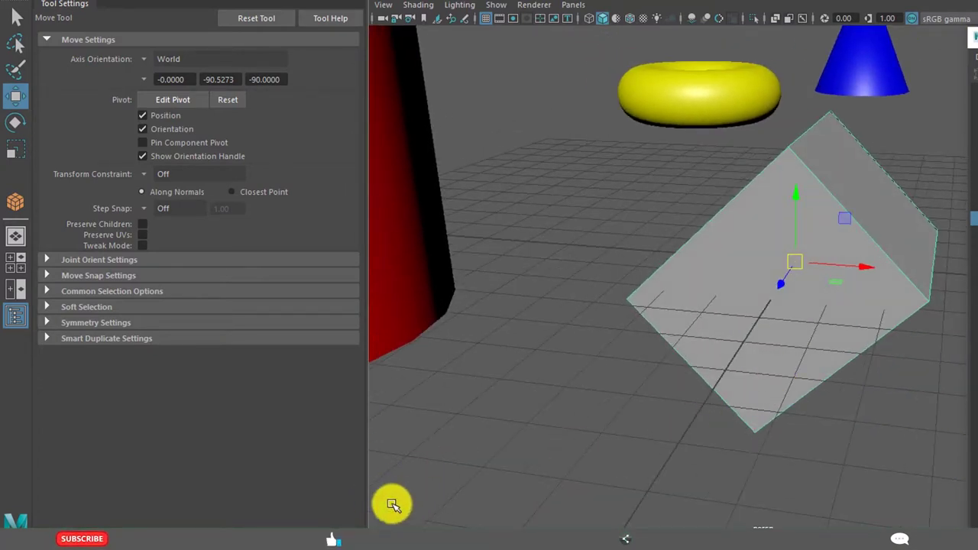
pyautogui.keyDown('alt'); pyautogui.moveTo(733, 395); pyautogui.dragTo(725, 398); pyautogui.keyUp('alt')
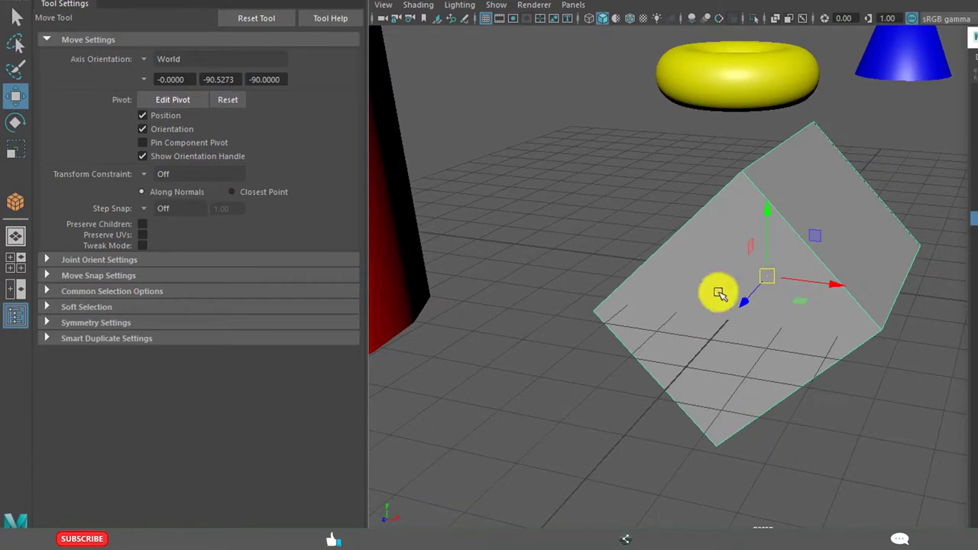
pyautogui.click(147, 63)
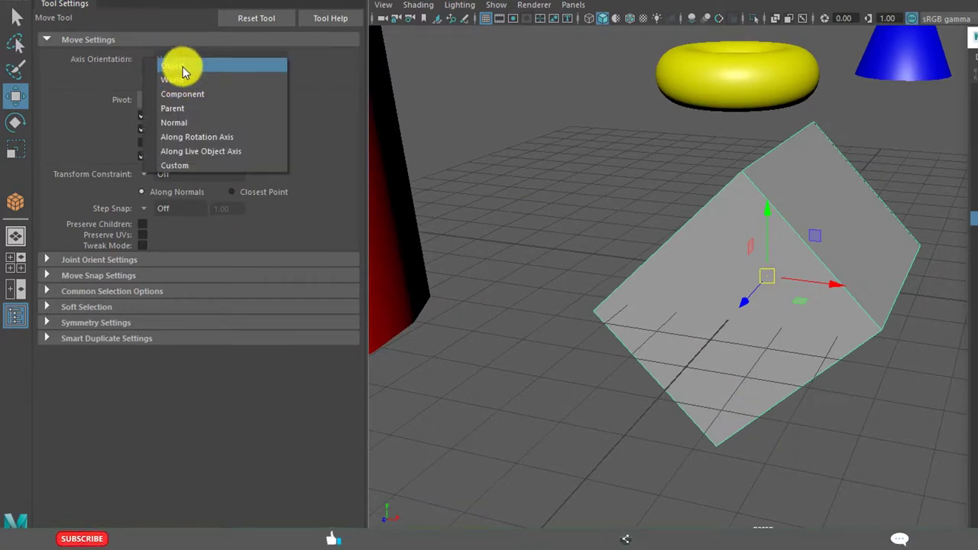
pyautogui.click(182, 67)
pyautogui.keyDown('alt'); pyautogui.moveTo(830, 400); pyautogui.dragTo(809, 368); pyautogui.keyUp('alt')
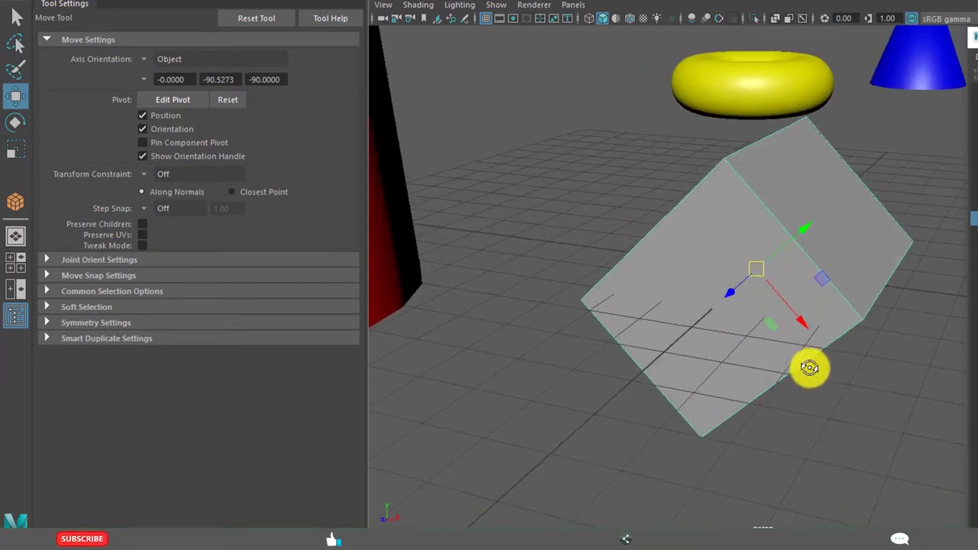
# With the Rotate Tool, switch Axis Orientation to World, then to Object.
pyautogui.press('e')
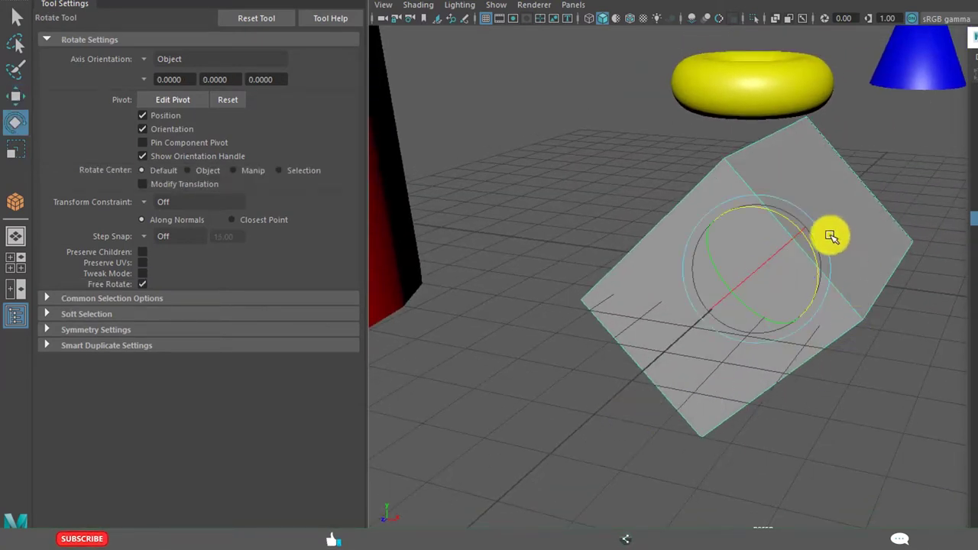
pyautogui.keyDown('alt'); pyautogui.moveTo(819, 324); pyautogui.dragTo(733, 302); pyautogui.keyUp('alt')
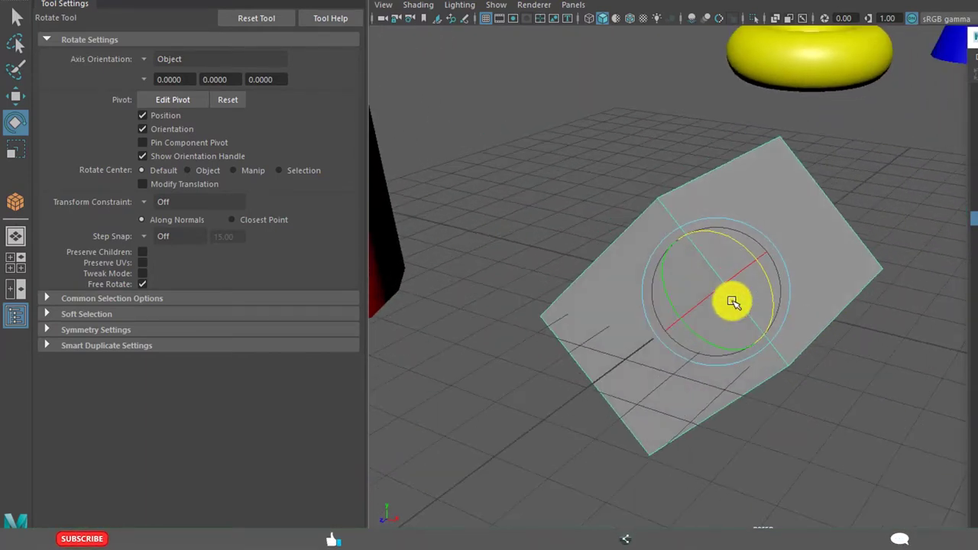
pyautogui.click(144, 60)
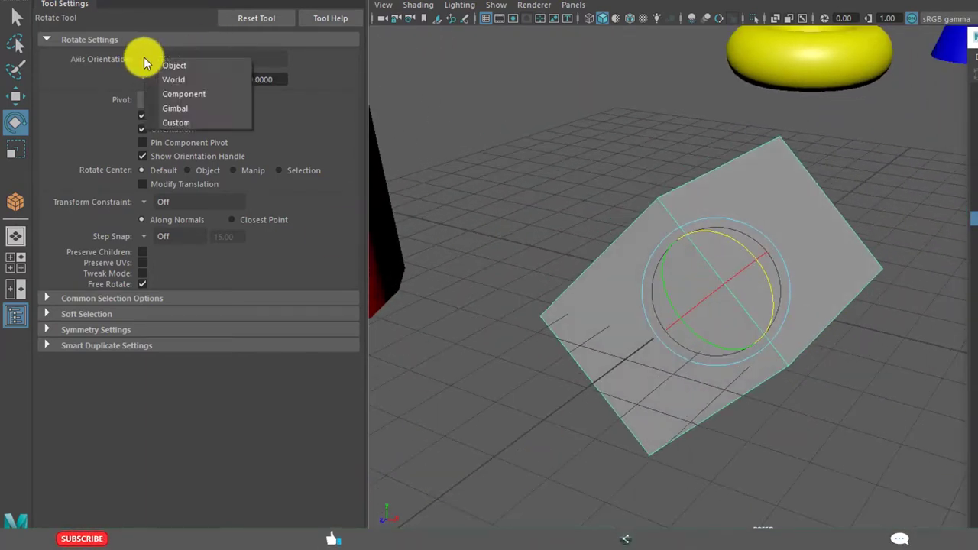
pyautogui.click(178, 78)
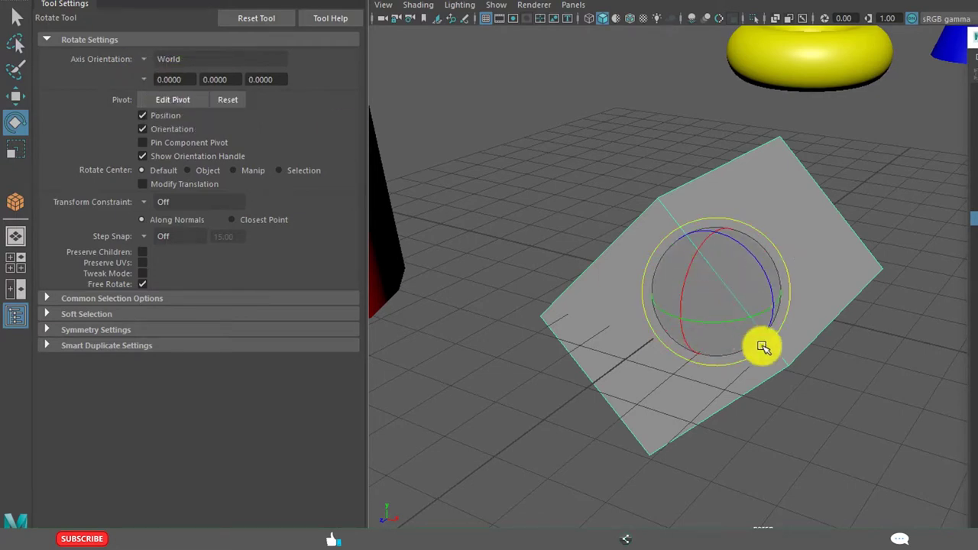
pyautogui.moveTo(763, 348)
pyautogui.keyDown('alt'); pyautogui.mouseDown()
pyautogui.moveTo(808, 344)
pyautogui.moveTo(769, 343)
pyautogui.moveTo(767, 353)
pyautogui.mouseUp(); pyautogui.keyUp('alt')
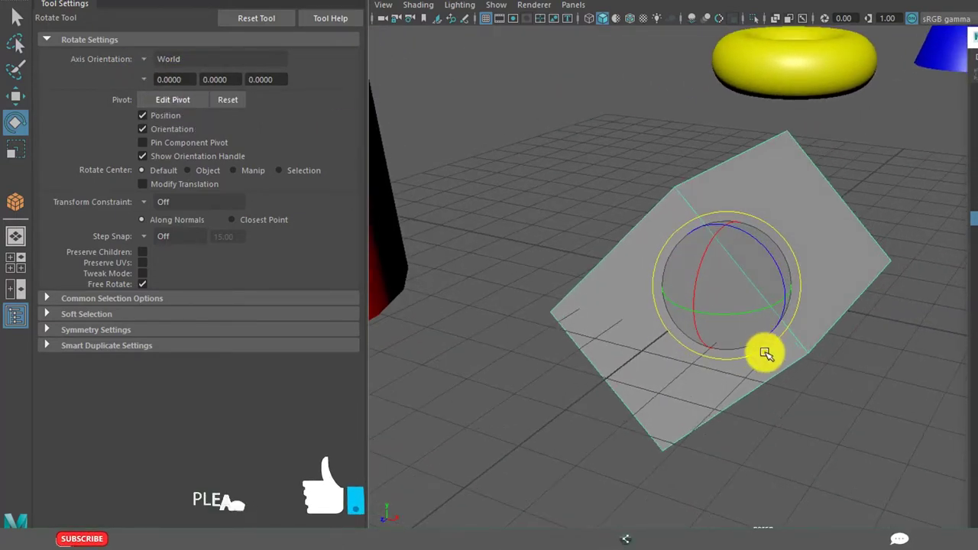
pyautogui.click(148, 60)
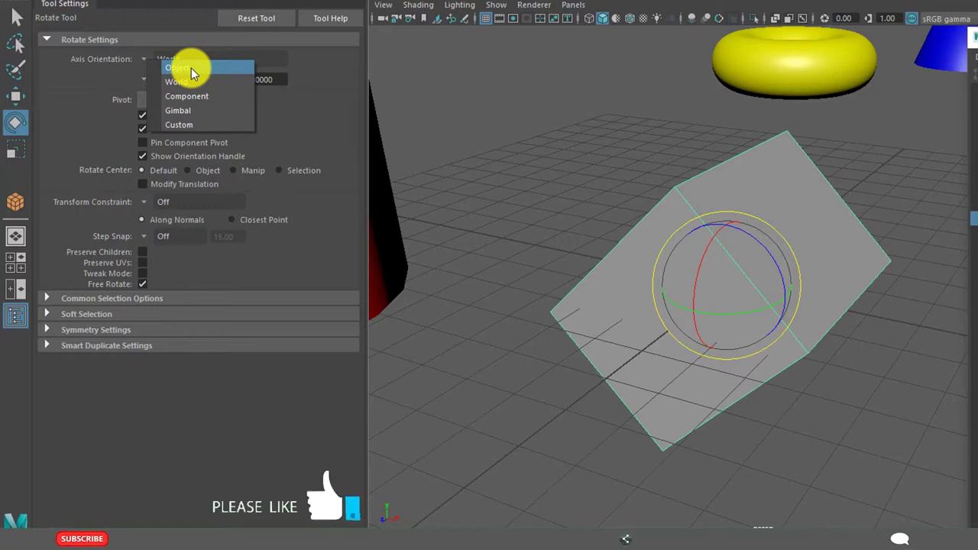
pyautogui.click(191, 69)
# Free-rotate the cube to show another face and keep the rotation axes set to Object.
pyautogui.moveTo(742, 276); pyautogui.dragTo(764, 275)
pyautogui.keyDown('alt'); pyautogui.moveTo(719, 348); pyautogui.dragTo(747, 345); pyautogui.keyUp('alt')
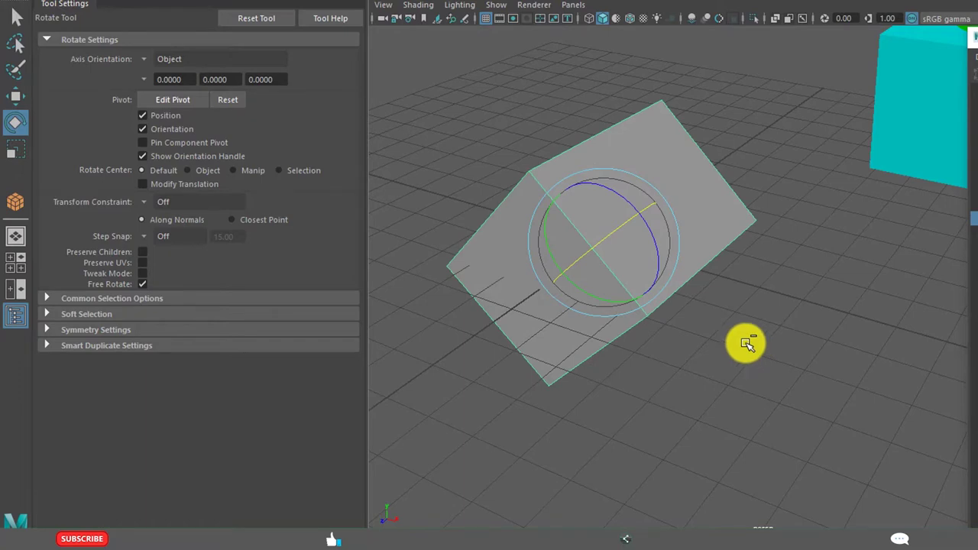
pyautogui.keyDown('alt'); pyautogui.moveTo(542, 181); pyautogui.dragTo(604, 174); pyautogui.keyUp('alt')
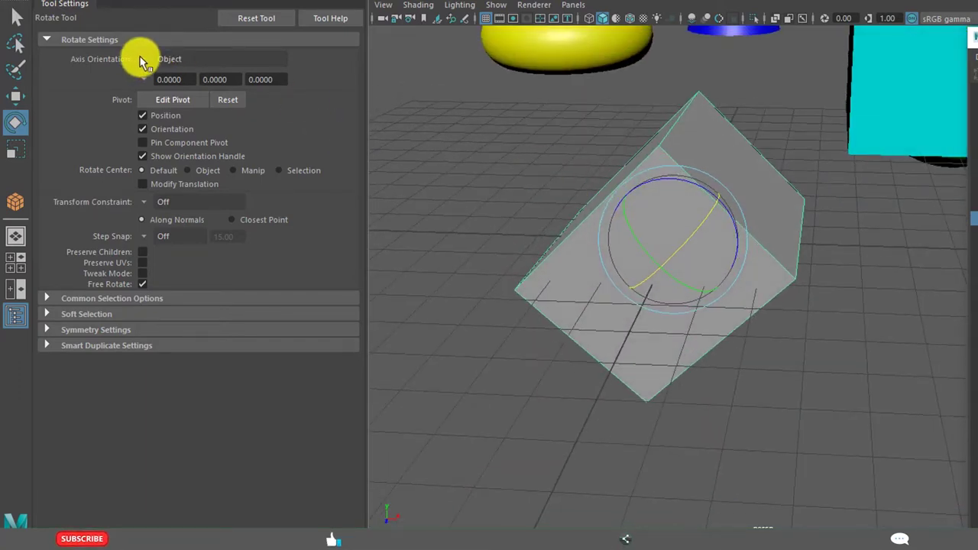
pyautogui.click(162, 61)
pyautogui.click(175, 68)
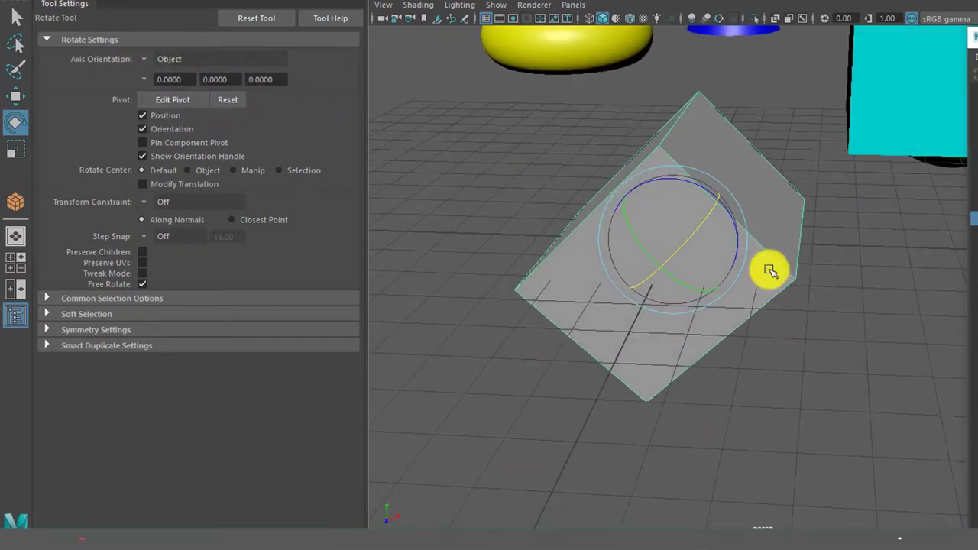
# Move the cube up and in front of the cylinder on object axes, then frame everything.
pyautogui.press('w')
pyautogui.scroll(-8, 835, 373)
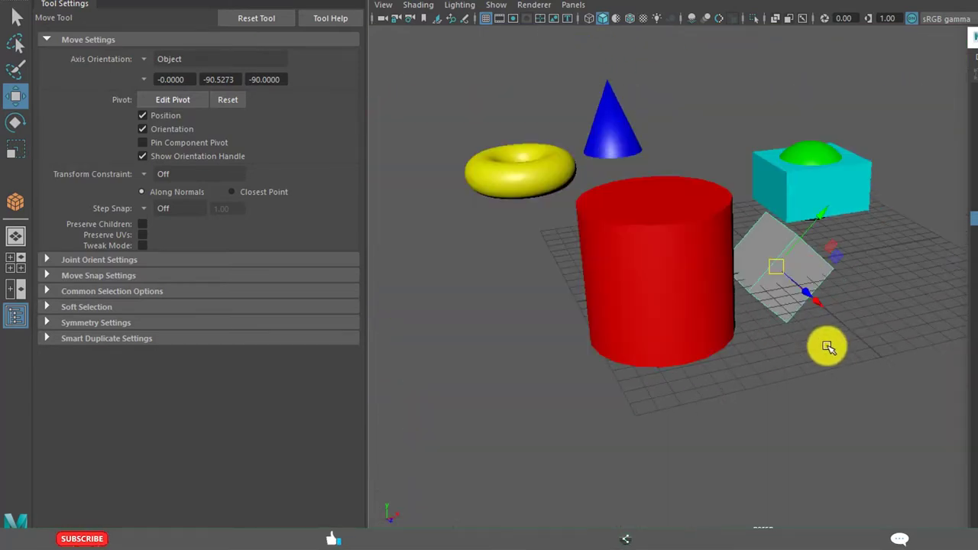
pyautogui.moveTo(774, 243); pyautogui.dragTo(722, 323)
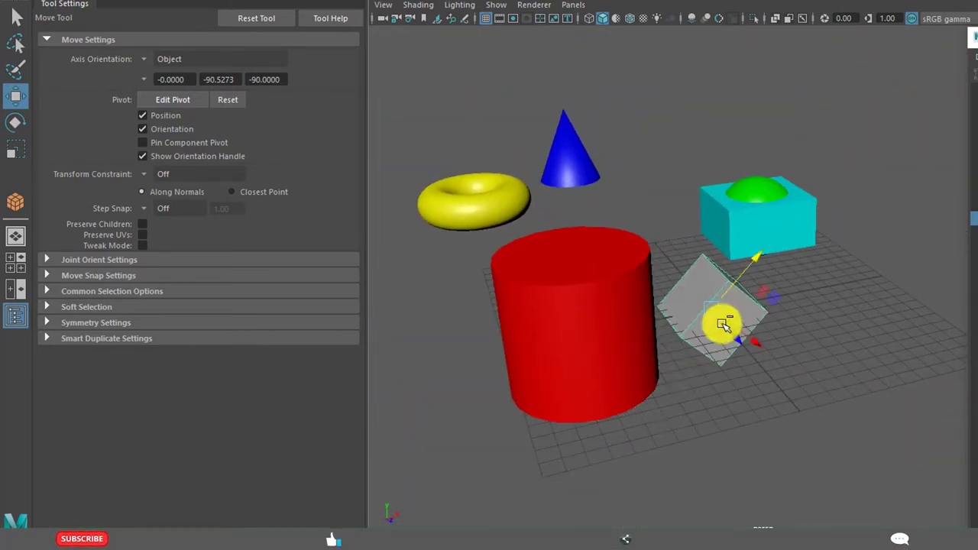
pyautogui.press('a')
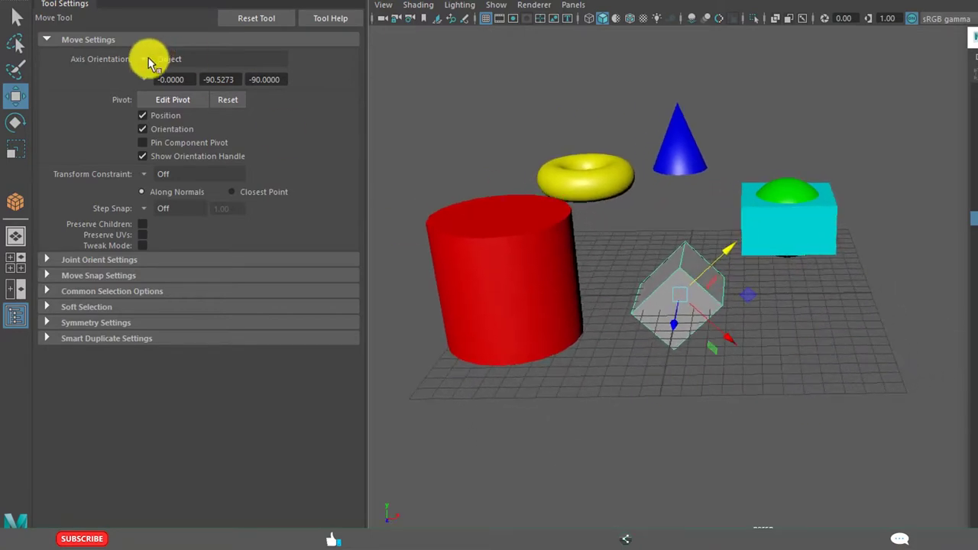
# Switch the move axes to World and drag the cube beside the cone and back down.
pyautogui.click(152, 64)
pyautogui.click(181, 79)
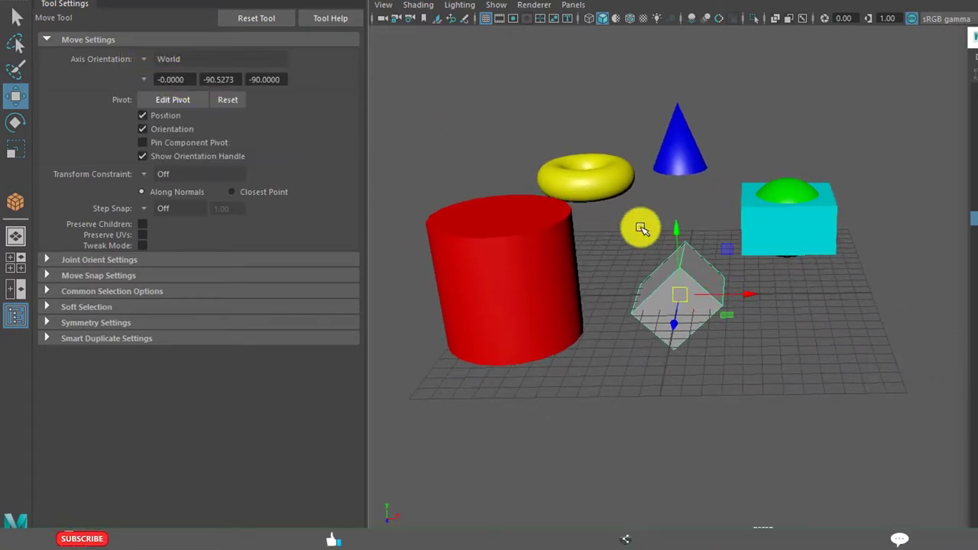
pyautogui.moveTo(678, 233); pyautogui.dragTo(701, 231)
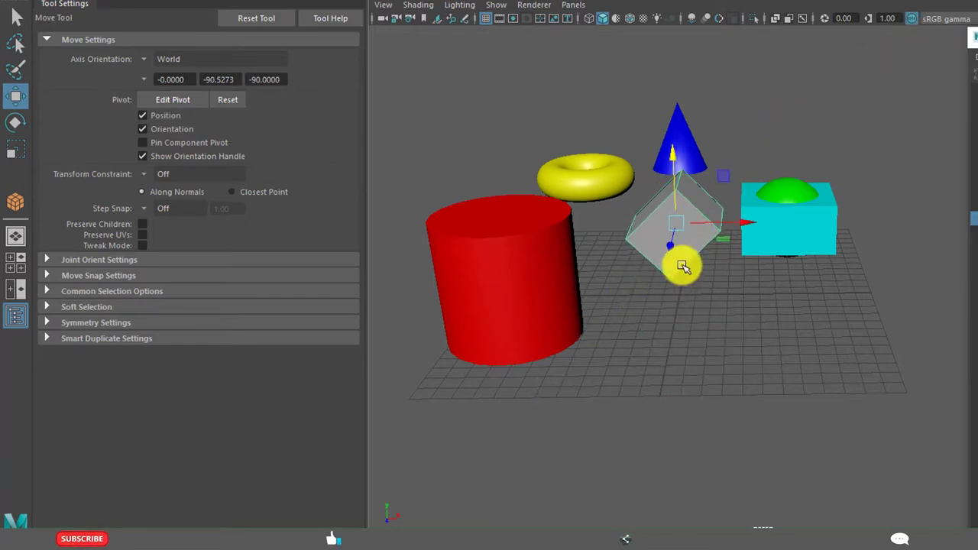
pyautogui.moveTo(746, 225); pyautogui.dragTo(639, 238)
pyautogui.keyDown('alt'); pyautogui.moveTo(639, 203); pyautogui.dragTo(752, 252); pyautogui.keyUp('alt')
# Set the move axes back to Object and slide the cube across the grid and back.
pyautogui.click(142, 59)
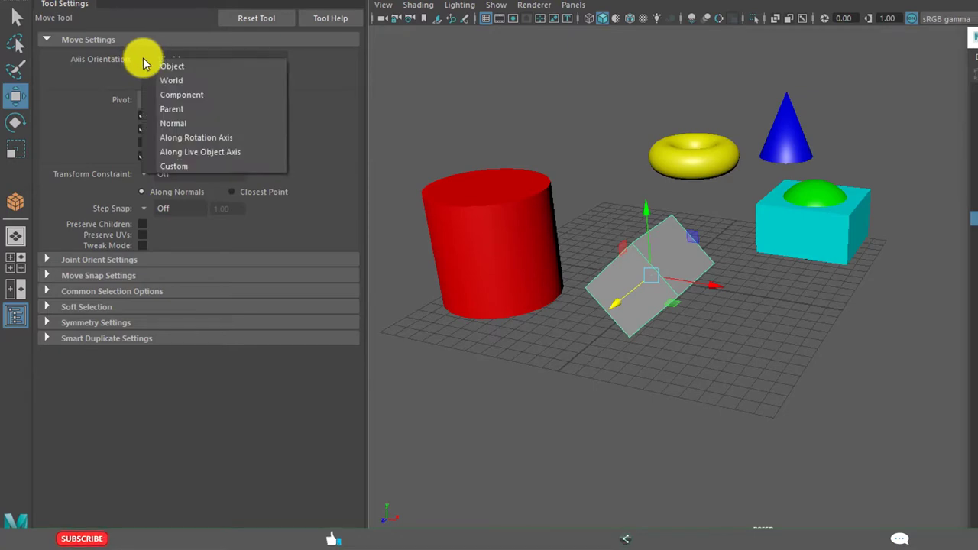
pyautogui.click(181, 68)
pyautogui.keyDown('alt'); pyautogui.moveTo(675, 347); pyautogui.dragTo(699, 351); pyautogui.keyUp('alt')
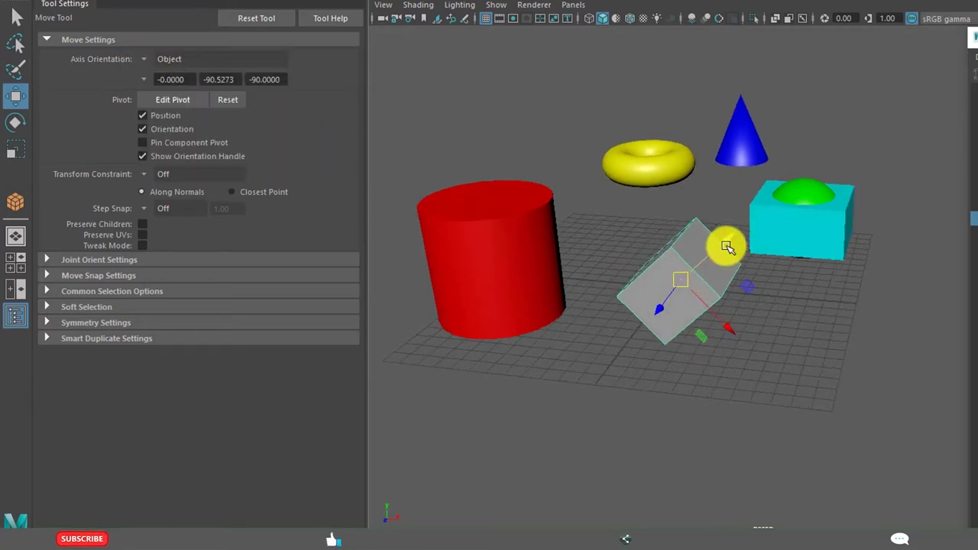
pyautogui.moveTo(726, 322)
pyautogui.mouseDown(button='middle')
pyautogui.moveTo(922, 466)
pyautogui.moveTo(819, 375)
pyautogui.moveTo(712, 325)
pyautogui.mouseUp(button='middle')
pyautogui.keyDown('alt'); pyautogui.moveTo(737, 382); pyautogui.dragTo(705, 384); pyautogui.keyUp('alt')
pyautogui.keyDown('alt'); pyautogui.moveTo(706, 384); pyautogui.dragTo(681, 408, button='middle'); pyautogui.keyUp('alt')
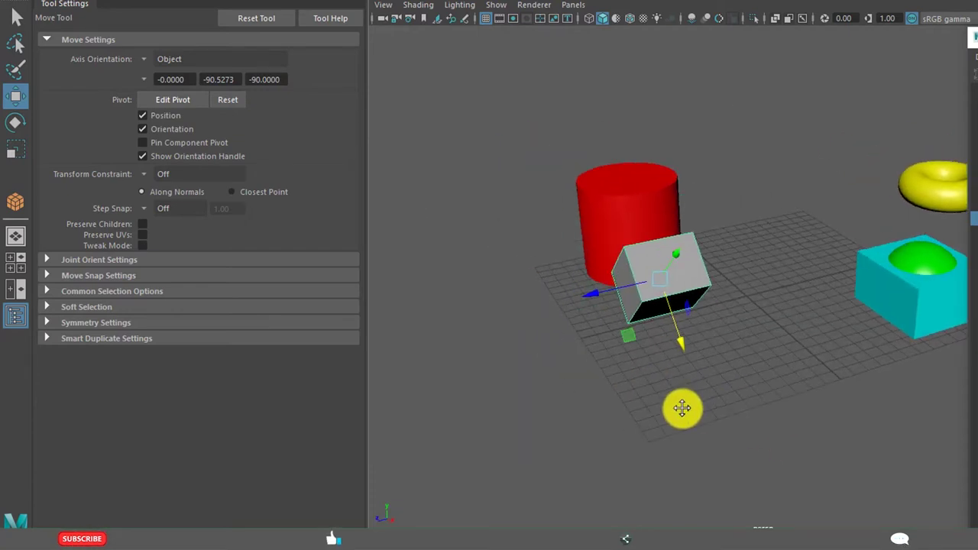
pyautogui.scroll(5, 681, 408)
pyautogui.keyDown('alt'); pyautogui.moveTo(660, 402); pyautogui.dragTo(708, 401); pyautogui.keyUp('alt')
pyautogui.scroll(-5, 752, 421)
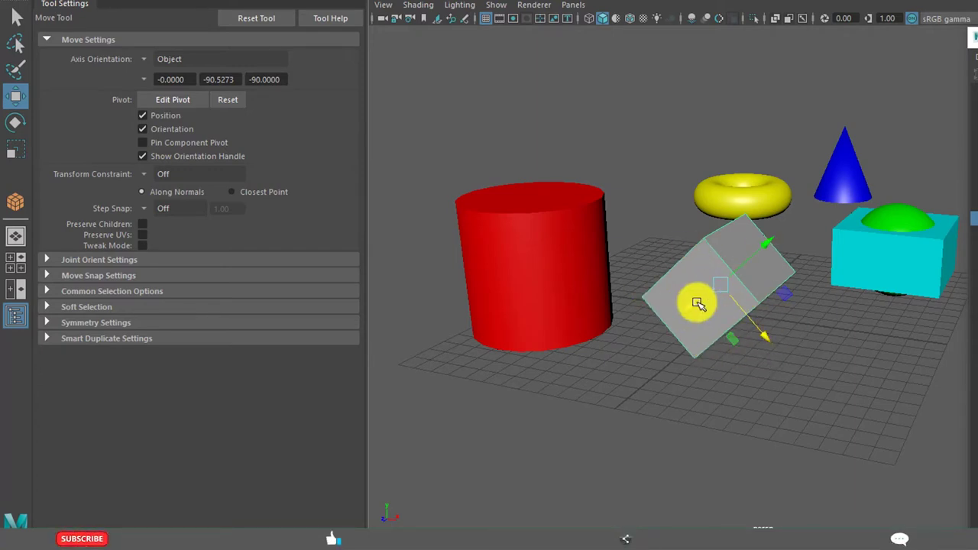
# Dismiss the axis orientation choices and deselect the cube by clicking empty space.
pyautogui.click(144, 58)
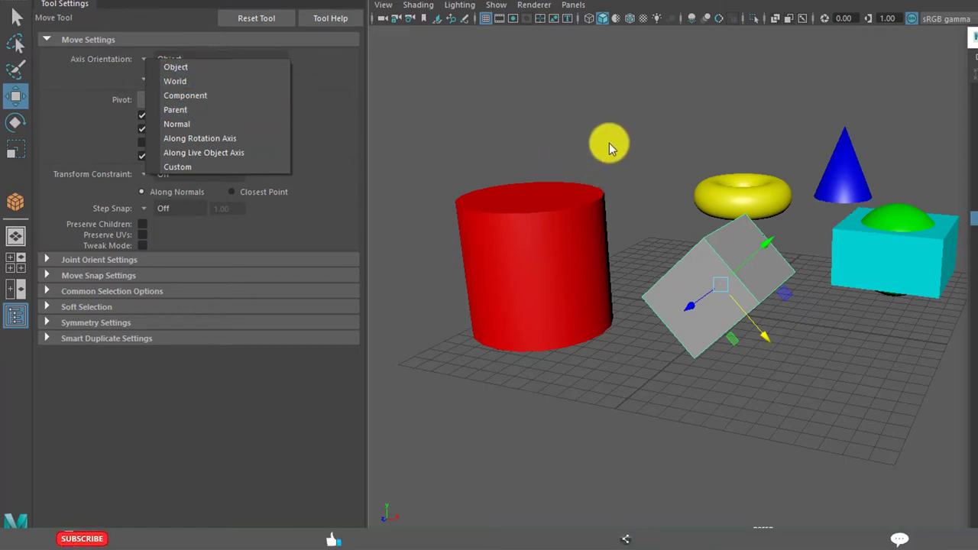
pyautogui.click(609, 143)
pyautogui.keyDown('alt'); pyautogui.moveTo(609, 143); pyautogui.dragTo(810, 319); pyautogui.keyUp('alt')
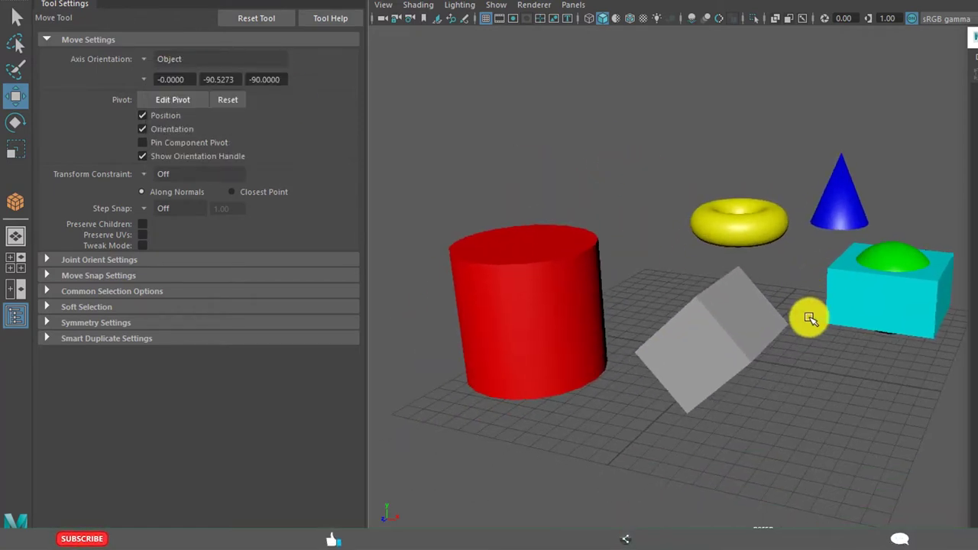